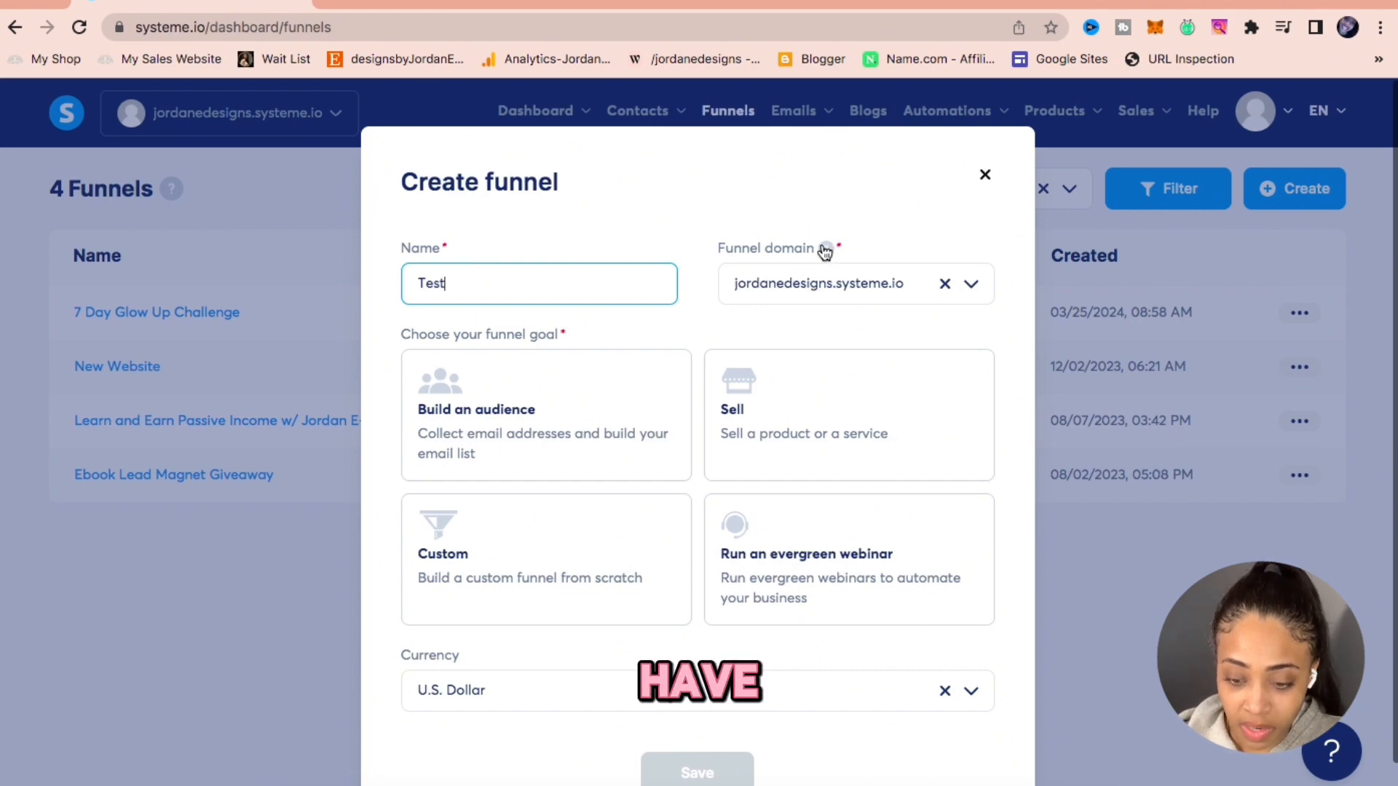
- Create the Test funnel on the jordanedesigns.systeme.io domain with the "Build an audience" goal
{"action": "left_click", "coordinate": [786, 281]}
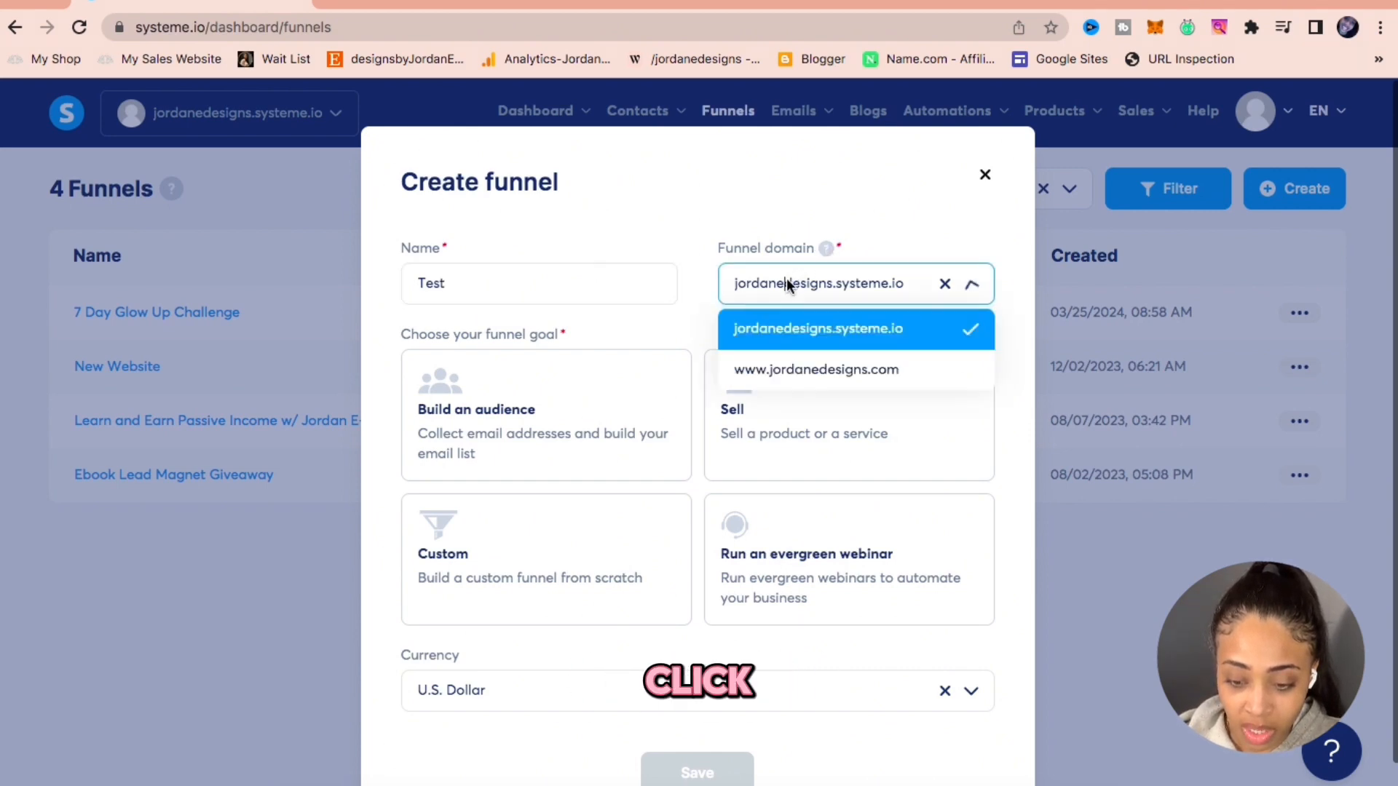
{"action": "left_click", "coordinate": [797, 328]}
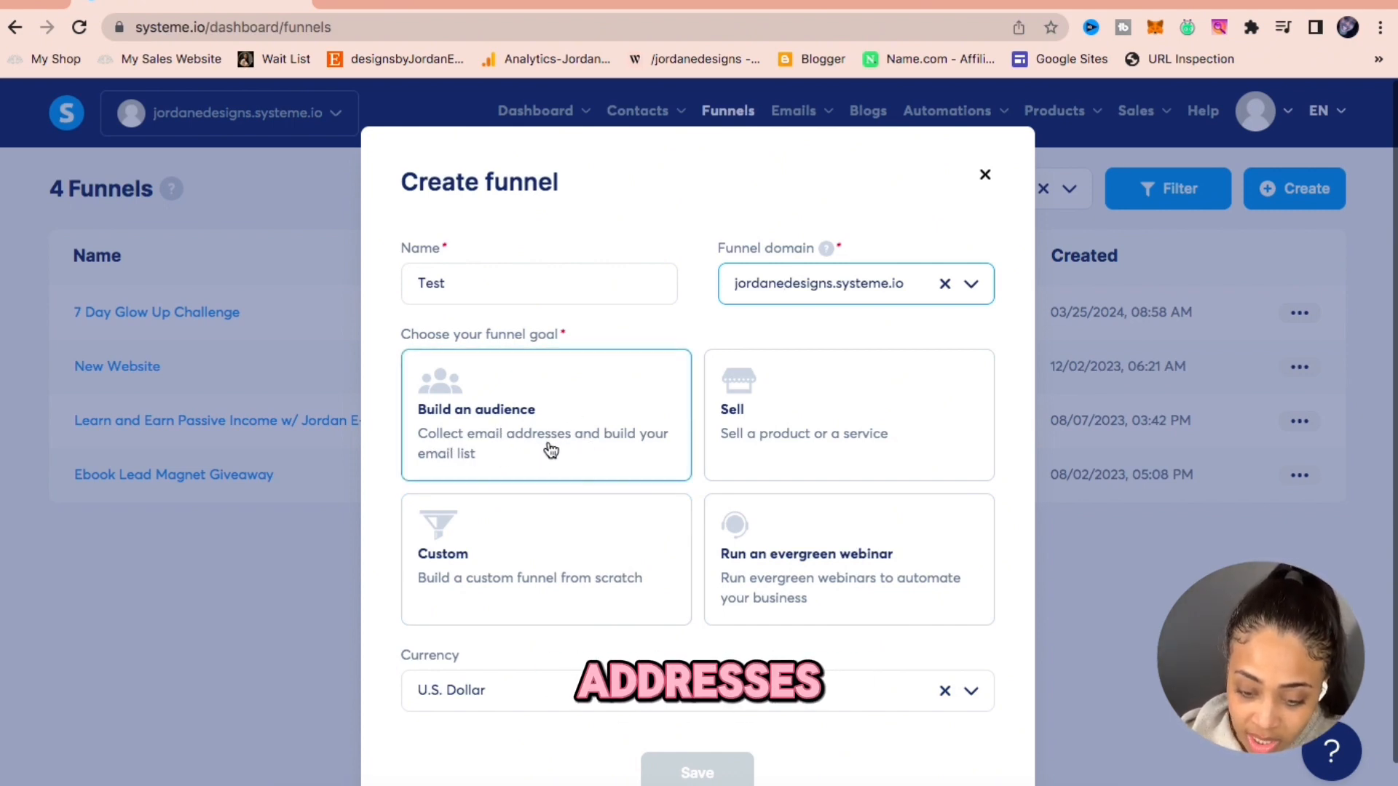
{"action": "left_click", "coordinate": [584, 427]}
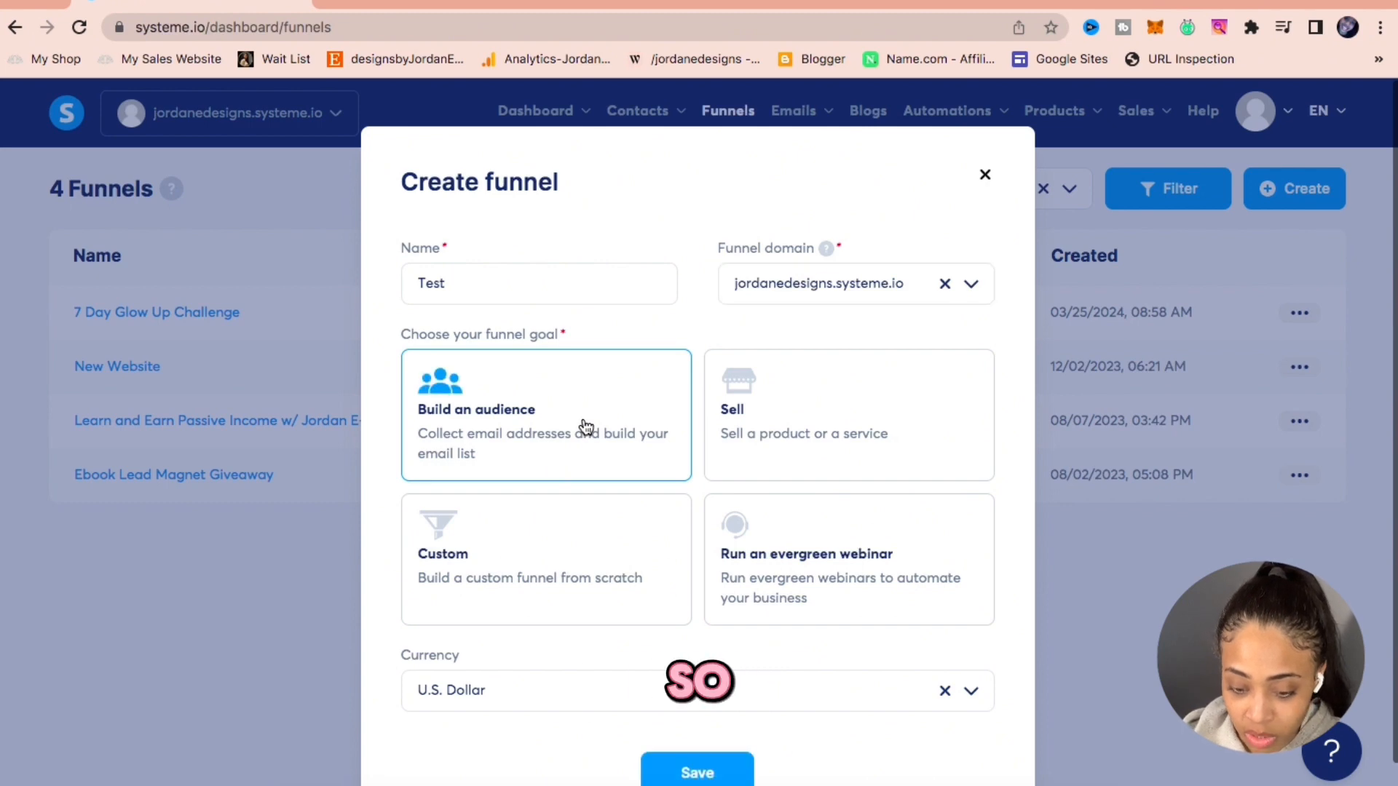
{"action": "left_click", "coordinate": [726, 773]}
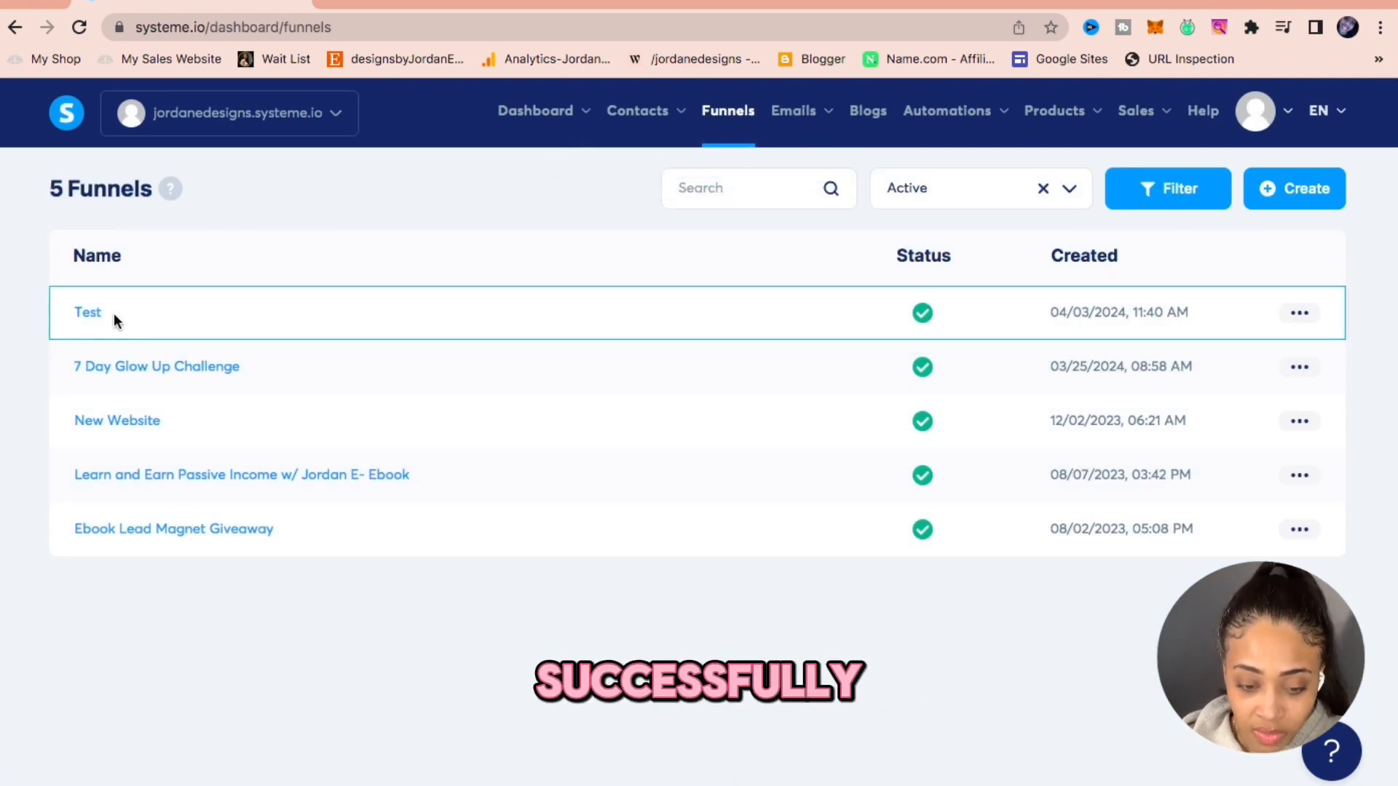
- Open the Test funnel and look through the templates offered for its squeeze page
{"action": "left_click", "coordinate": [94, 315]}
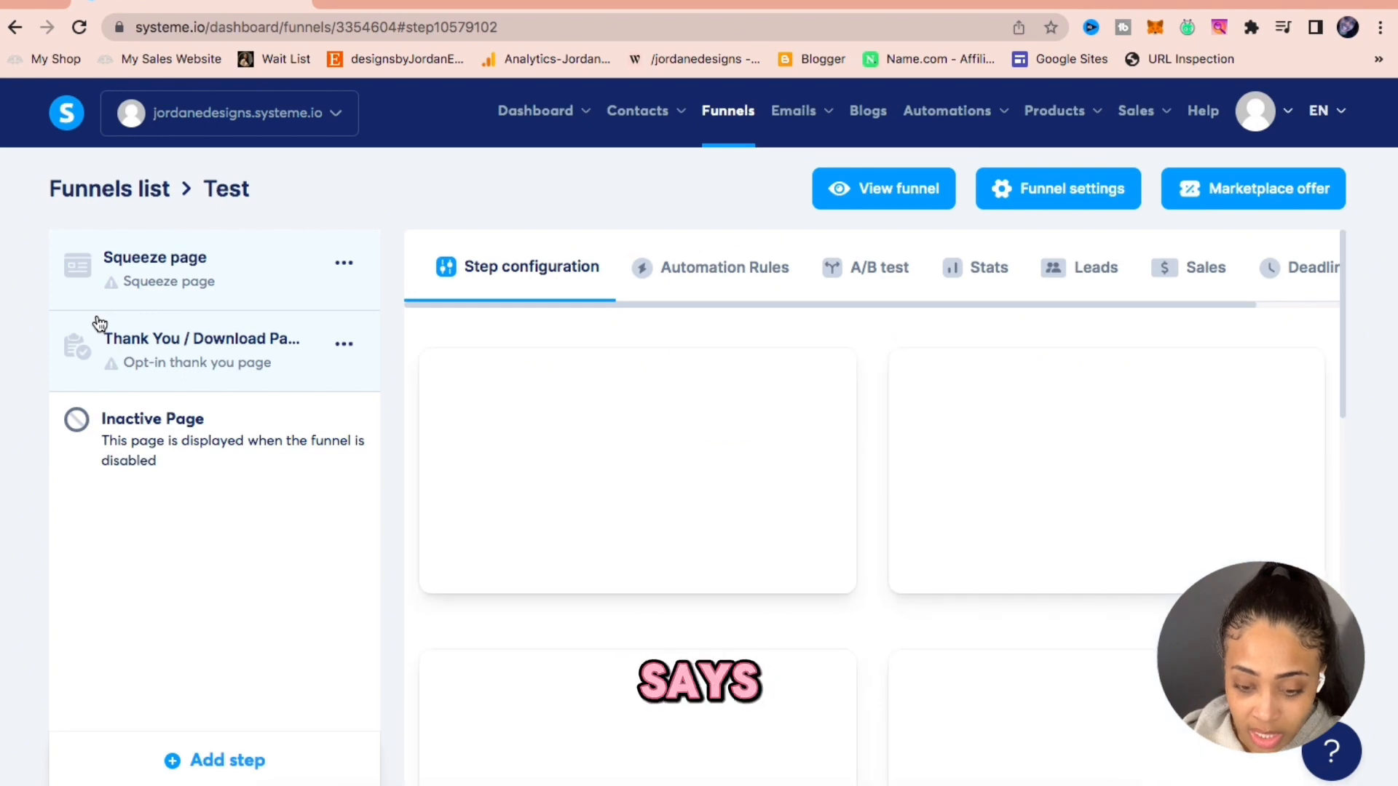
{"action": "mouse_move", "coordinate": [422, 358]}
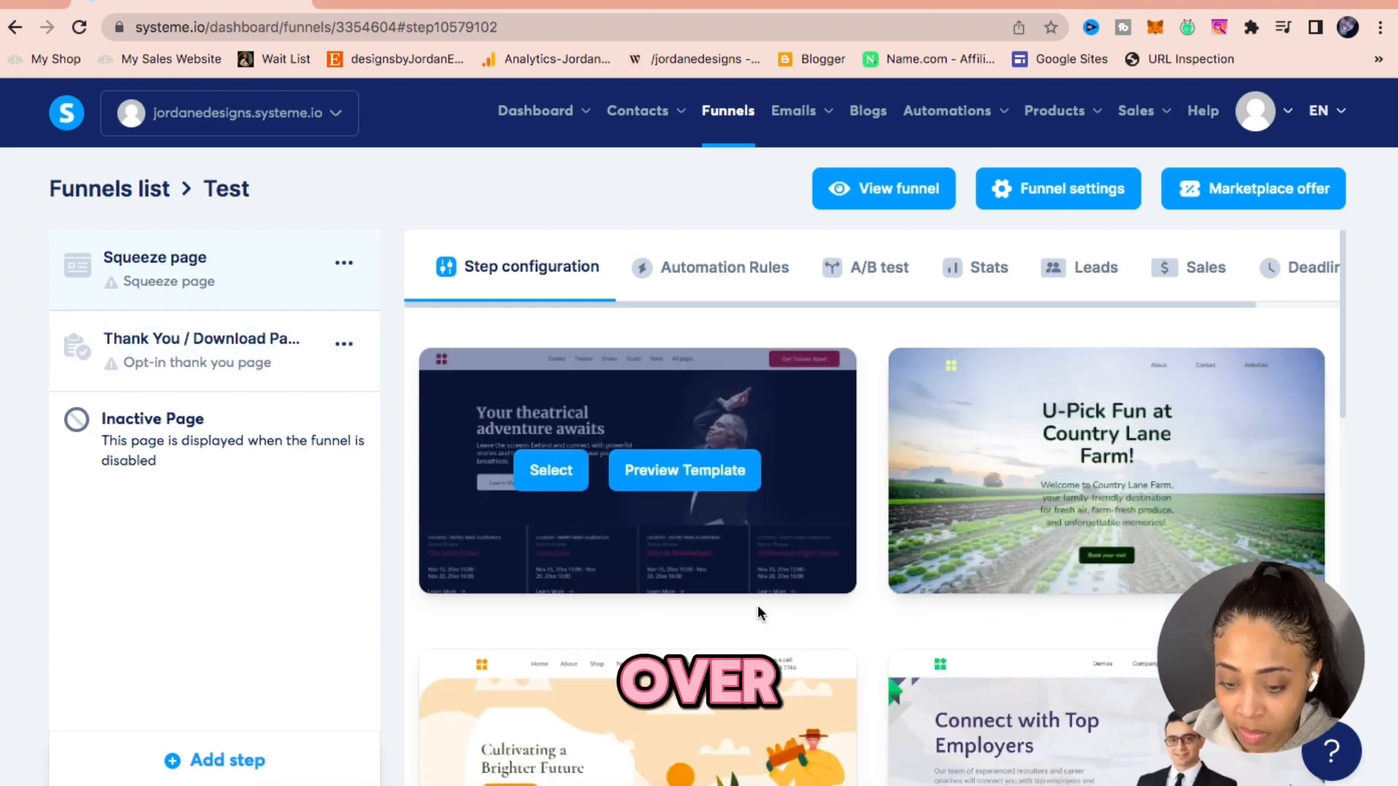
{"action": "scroll", "coordinate": [1195, 522], "scroll_direction": "down", "scroll_amount": 7}
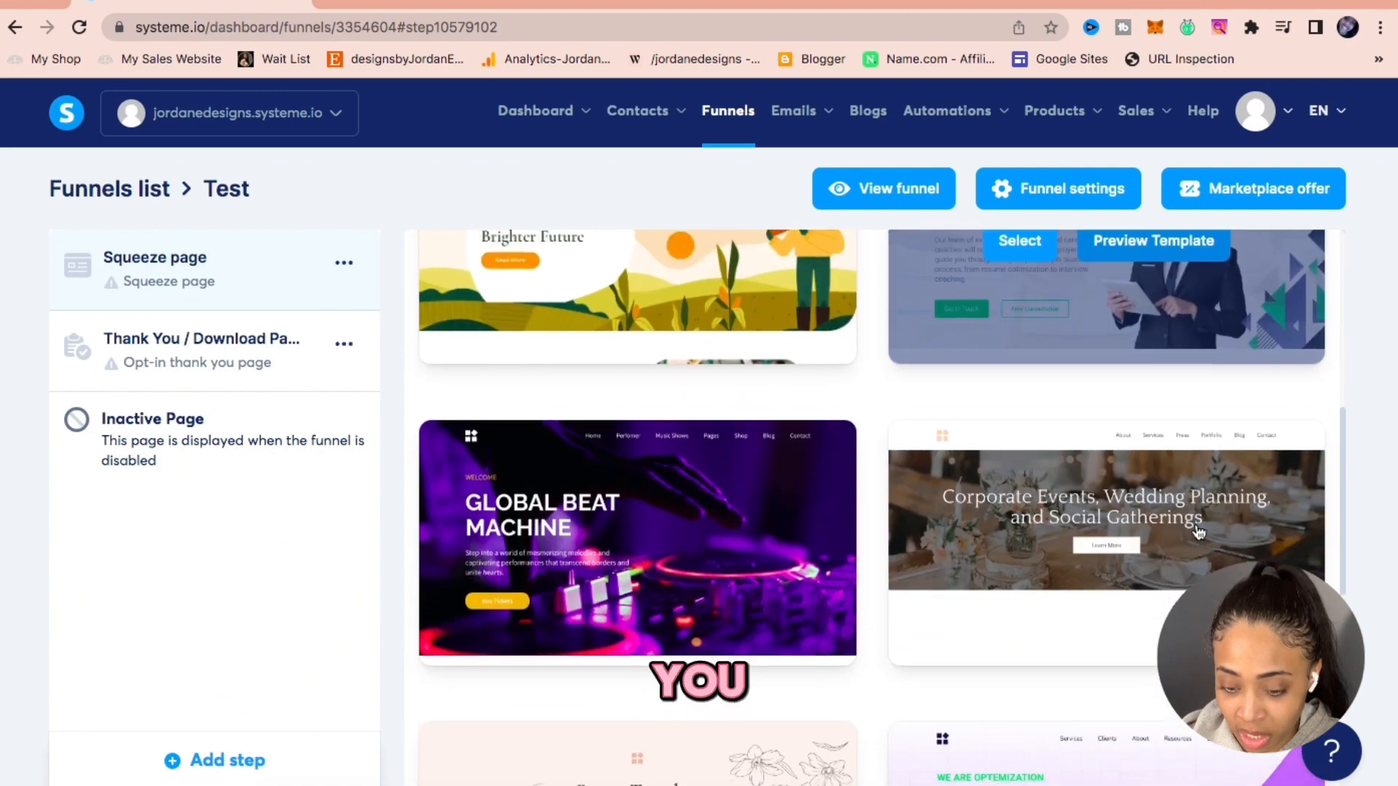
{"action": "scroll", "coordinate": [1197, 532], "scroll_direction": "down", "scroll_amount": 8}
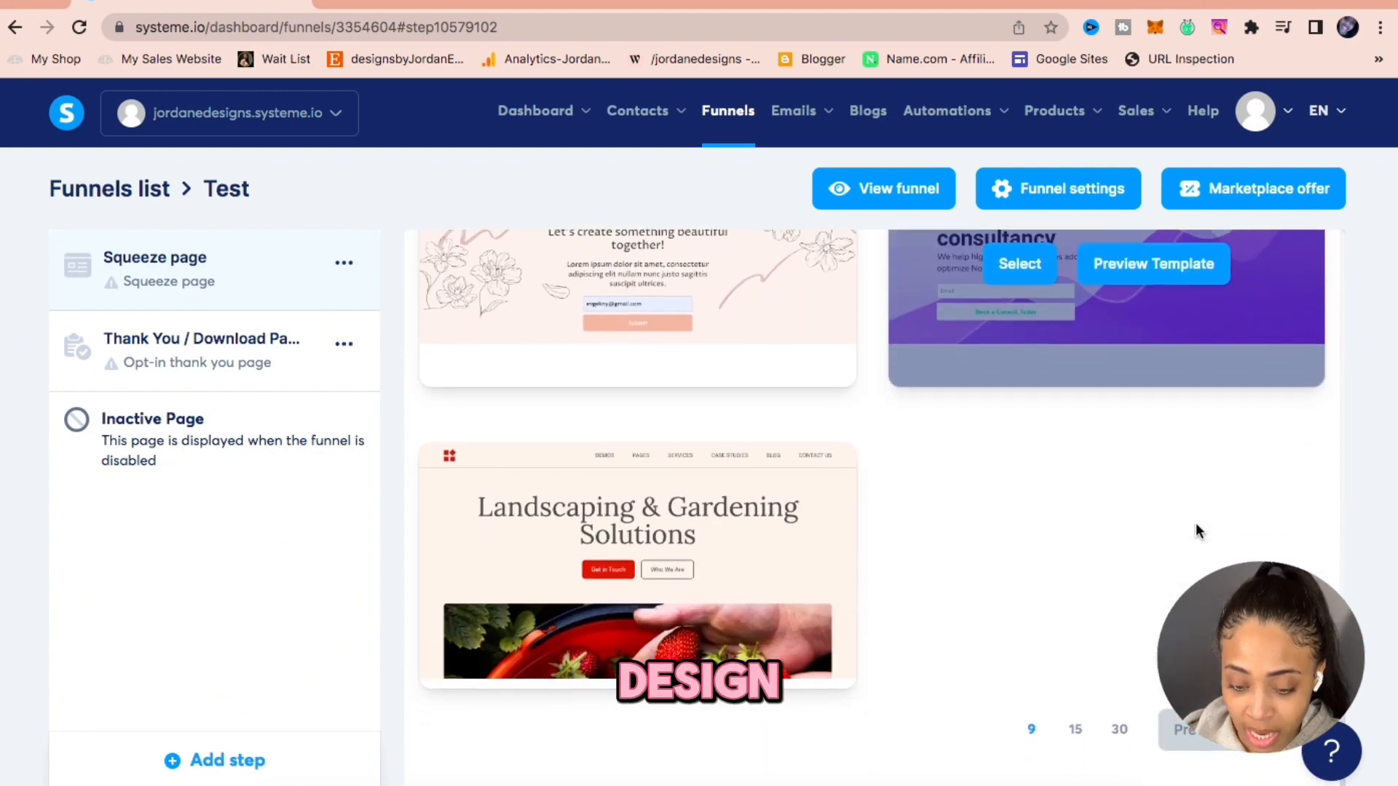
{"action": "scroll", "coordinate": [796, 497], "scroll_direction": "up", "scroll_amount": 6}
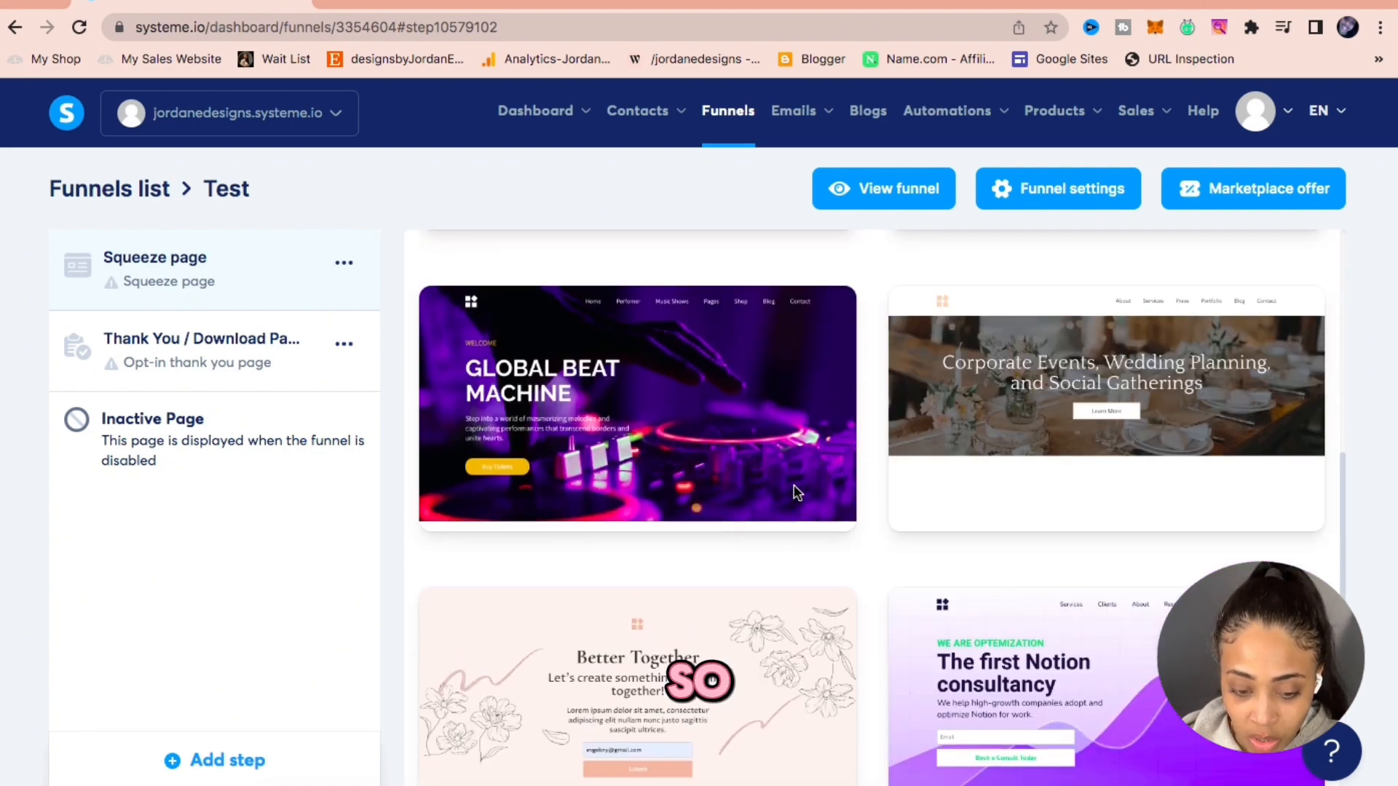
{"action": "scroll", "coordinate": [795, 491], "scroll_direction": "up", "scroll_amount": 9}
{"action": "scroll", "coordinate": [1165, 553], "scroll_direction": "down", "scroll_amount": 3}
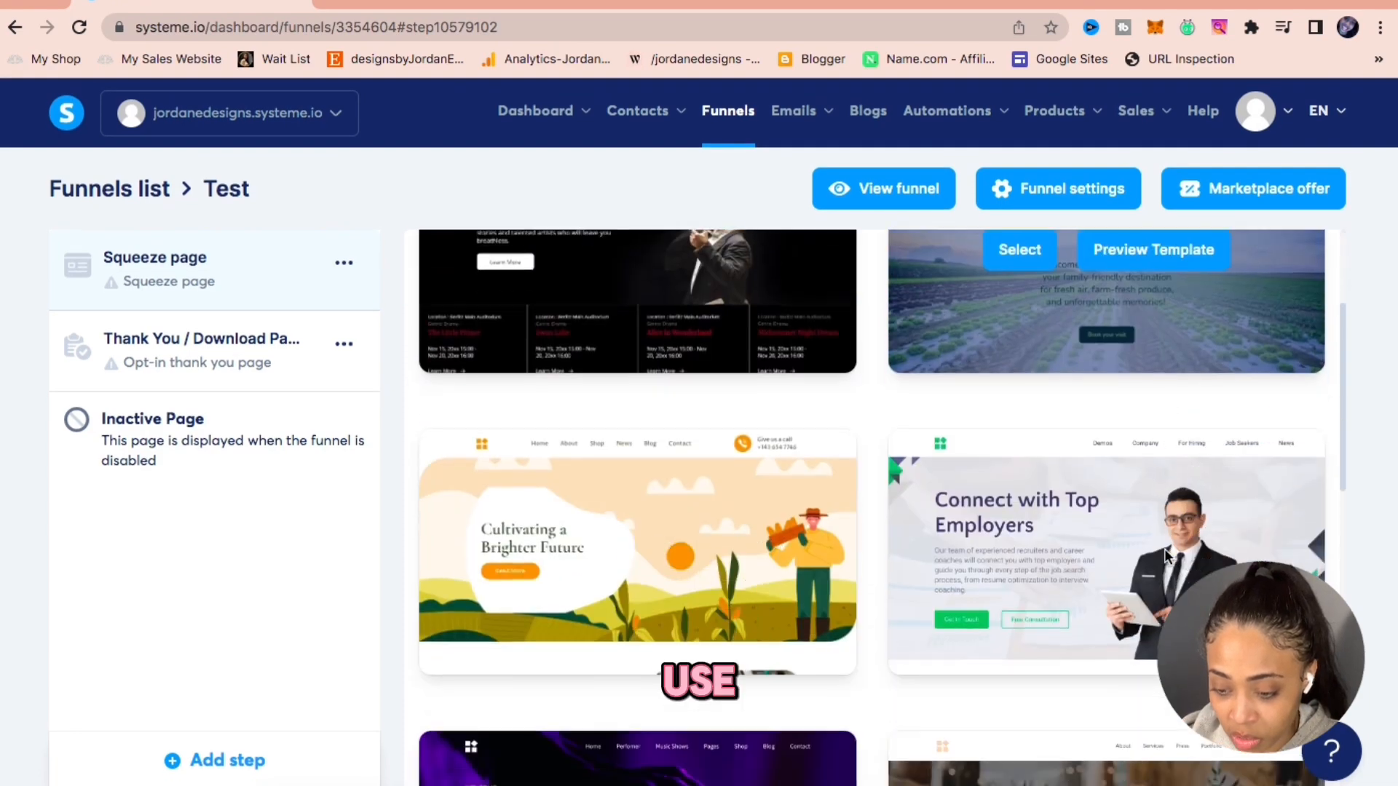
{"action": "scroll", "coordinate": [1164, 548], "scroll_direction": "down", "scroll_amount": 10}
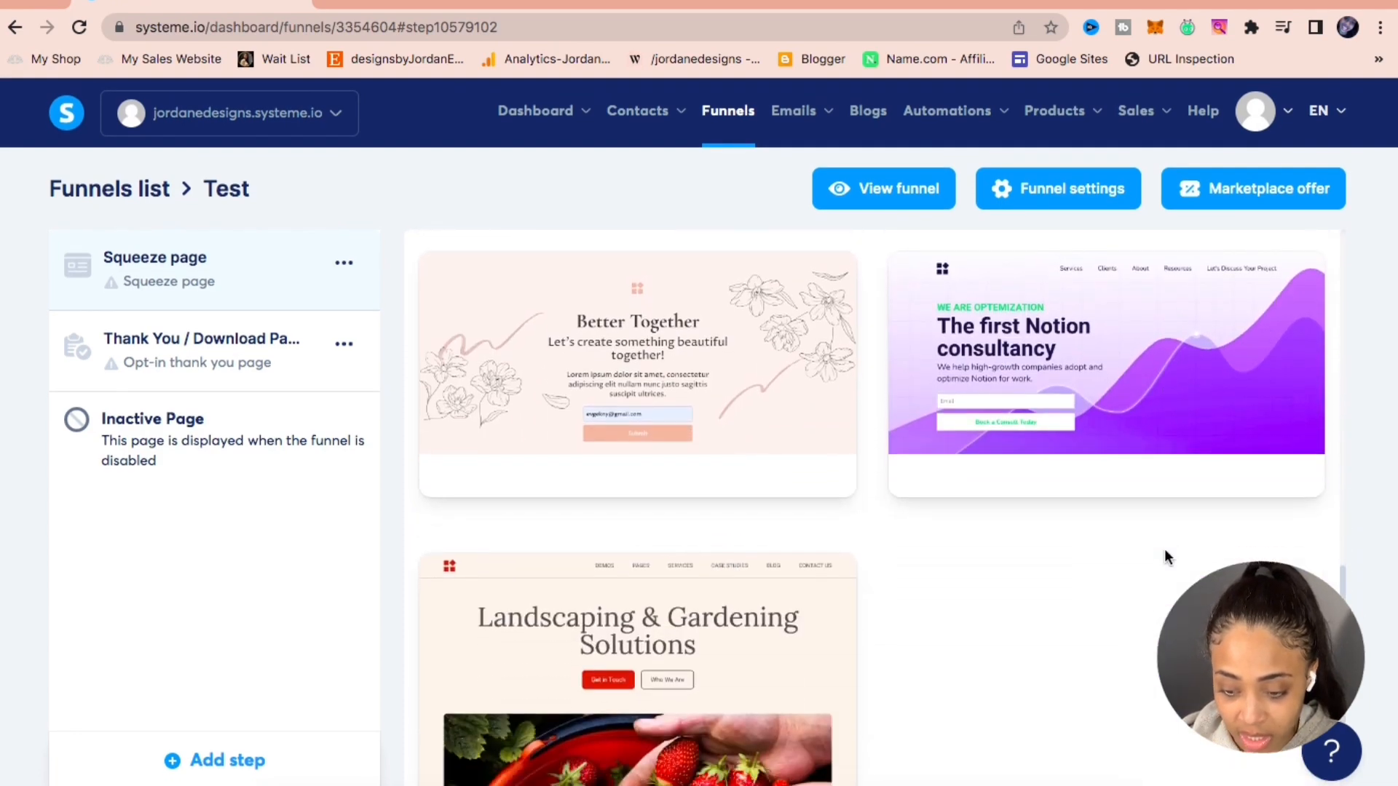
{"action": "scroll", "coordinate": [1164, 548], "scroll_direction": "down", "scroll_amount": 2}
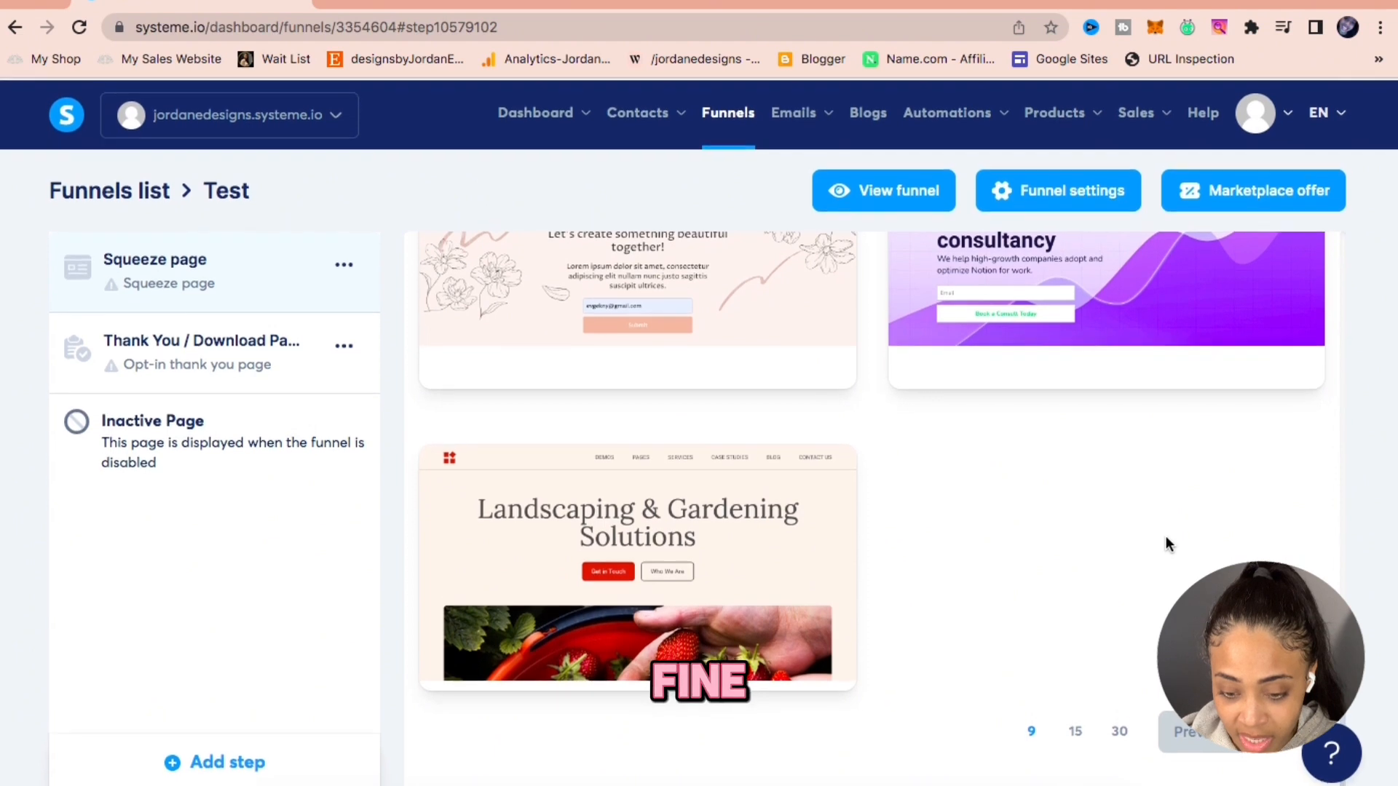
{"action": "scroll", "coordinate": [1164, 544], "scroll_direction": "up", "scroll_amount": 2}
- Apply the floral "Better Together" template to the squeeze page
{"action": "mouse_move", "coordinate": [616, 340]}
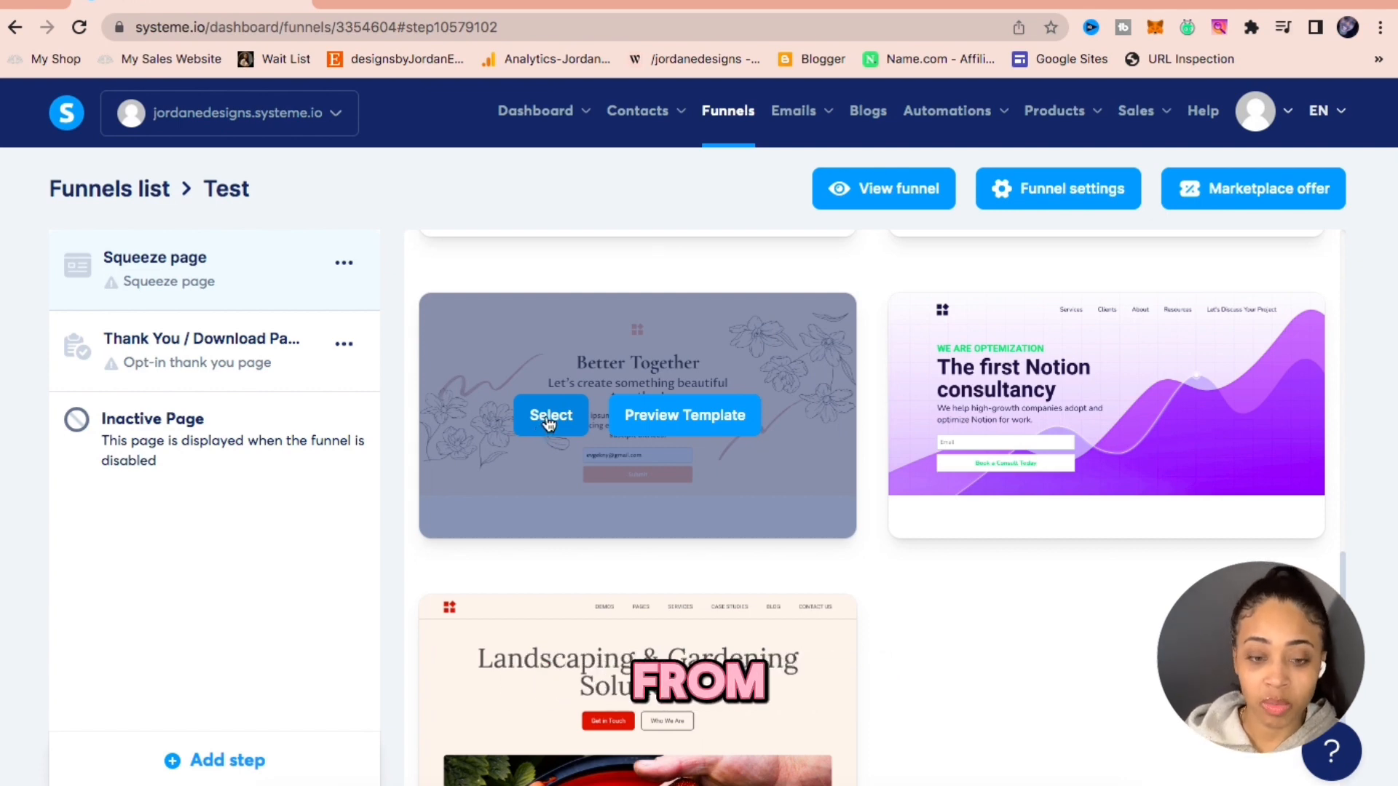
{"action": "scroll", "coordinate": [686, 506], "scroll_direction": "down", "scroll_amount": 2}
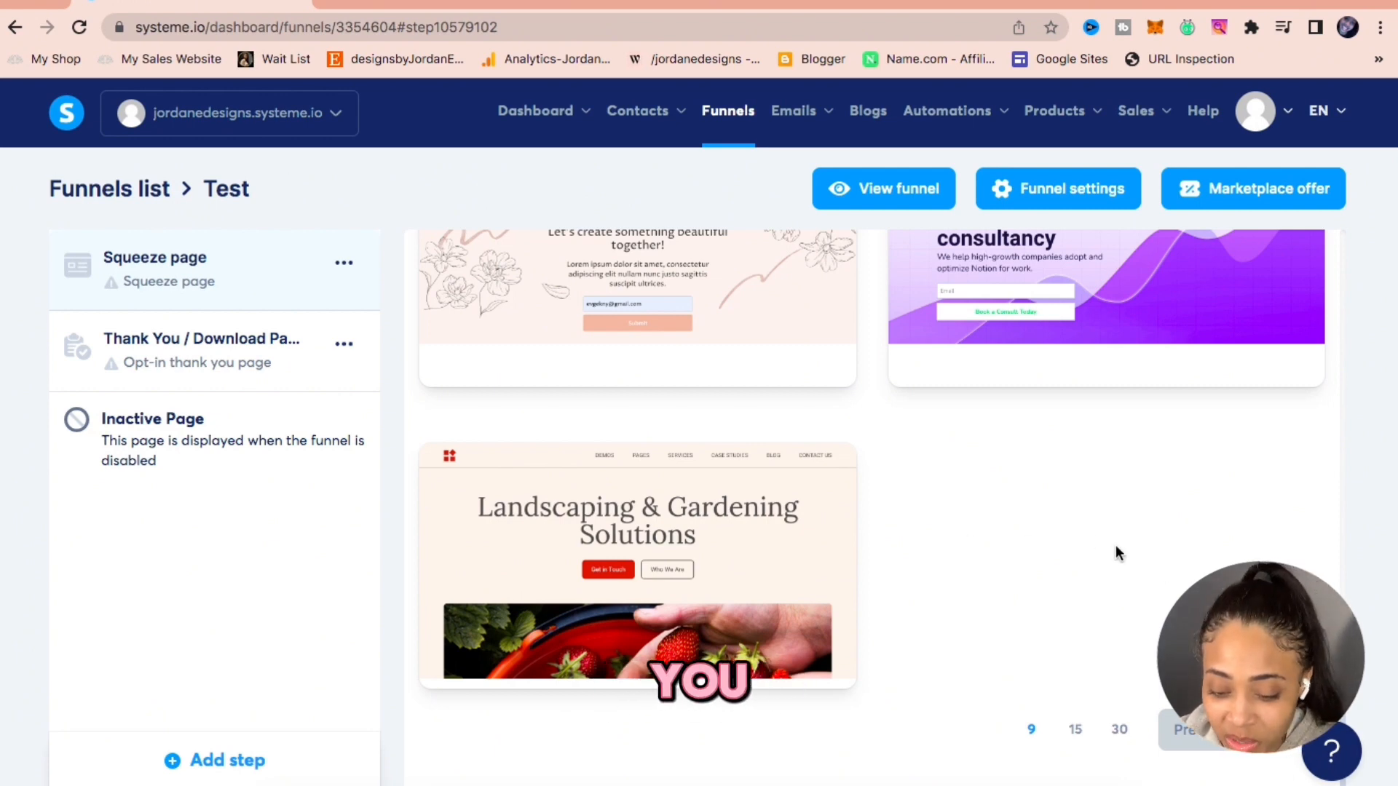
{"action": "mouse_move", "coordinate": [681, 577]}
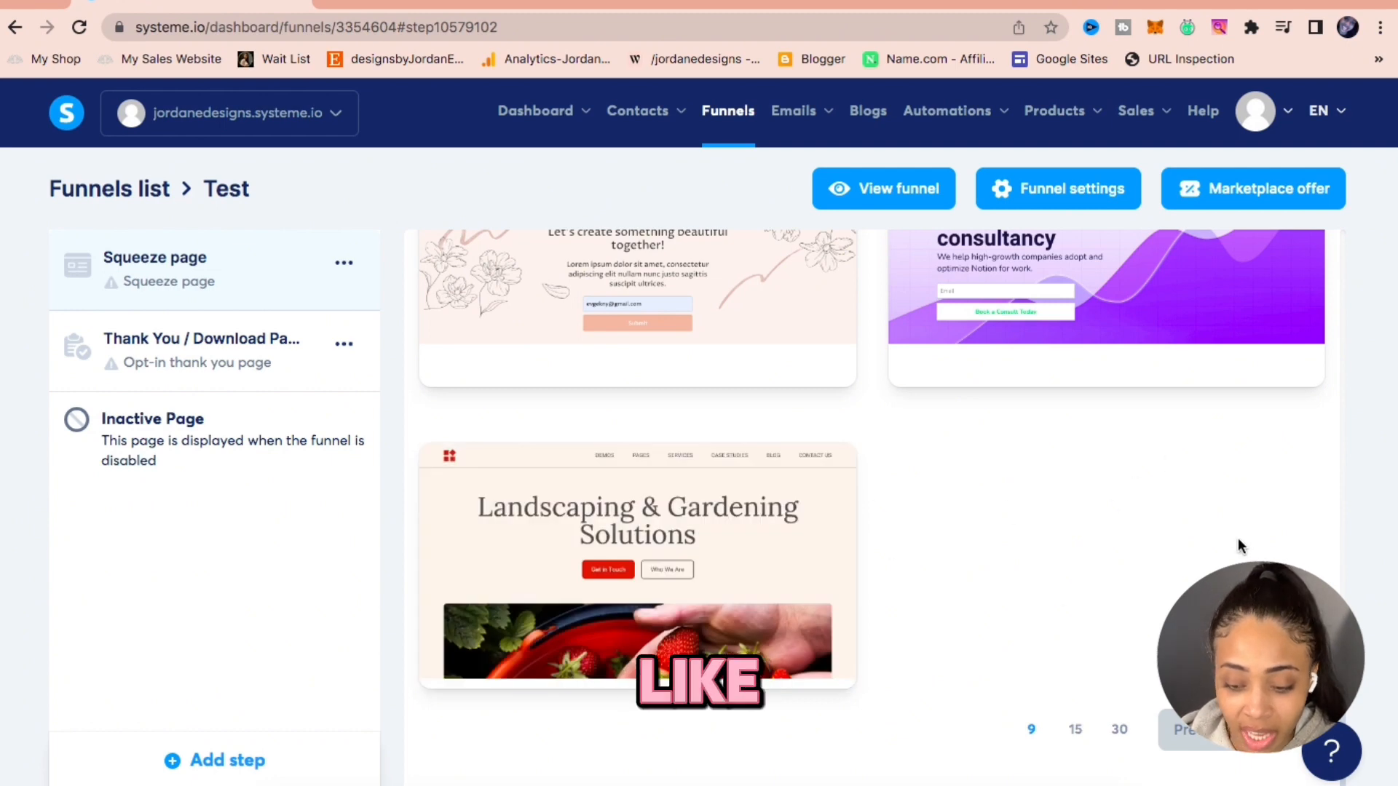
{"action": "scroll", "coordinate": [1107, 565], "scroll_direction": "up", "scroll_amount": 2}
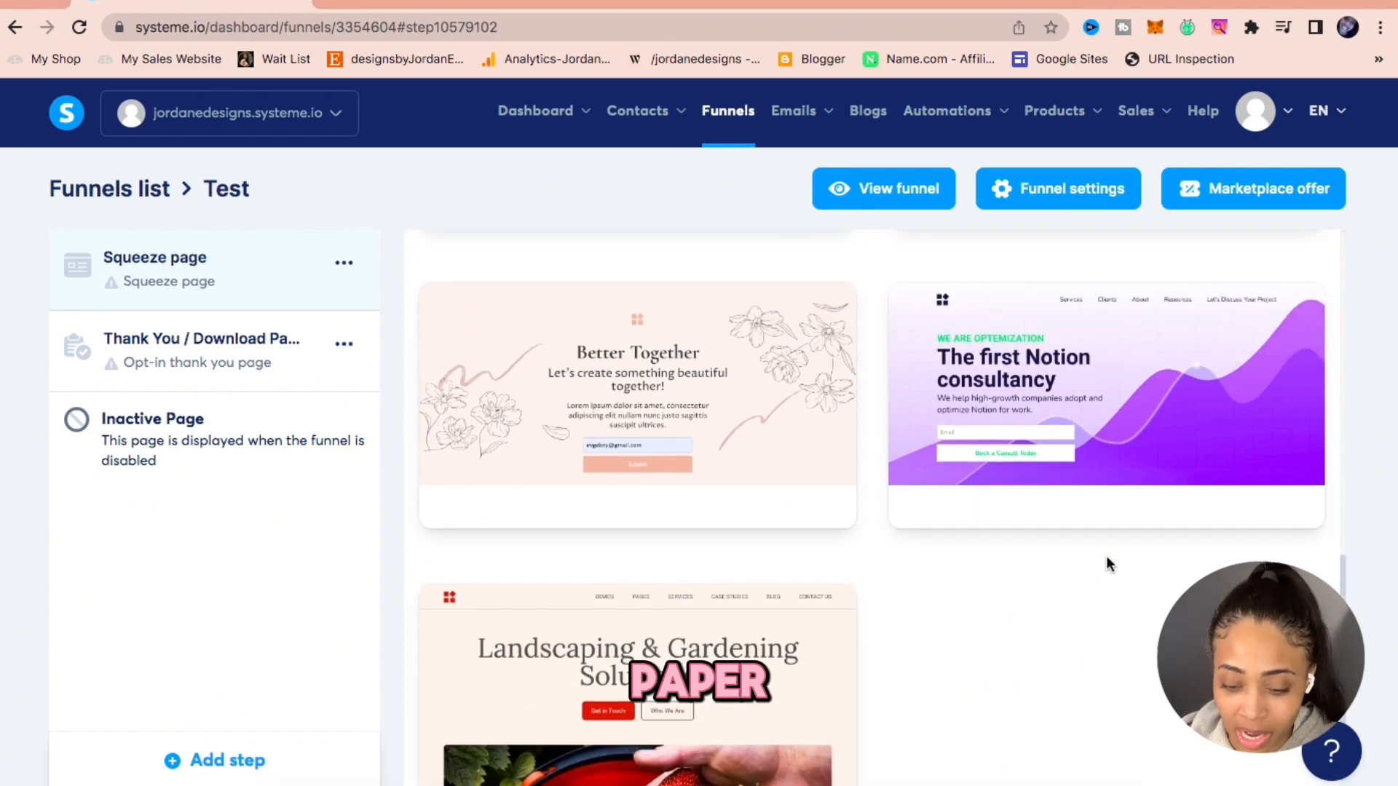
{"action": "mouse_move", "coordinate": [710, 411]}
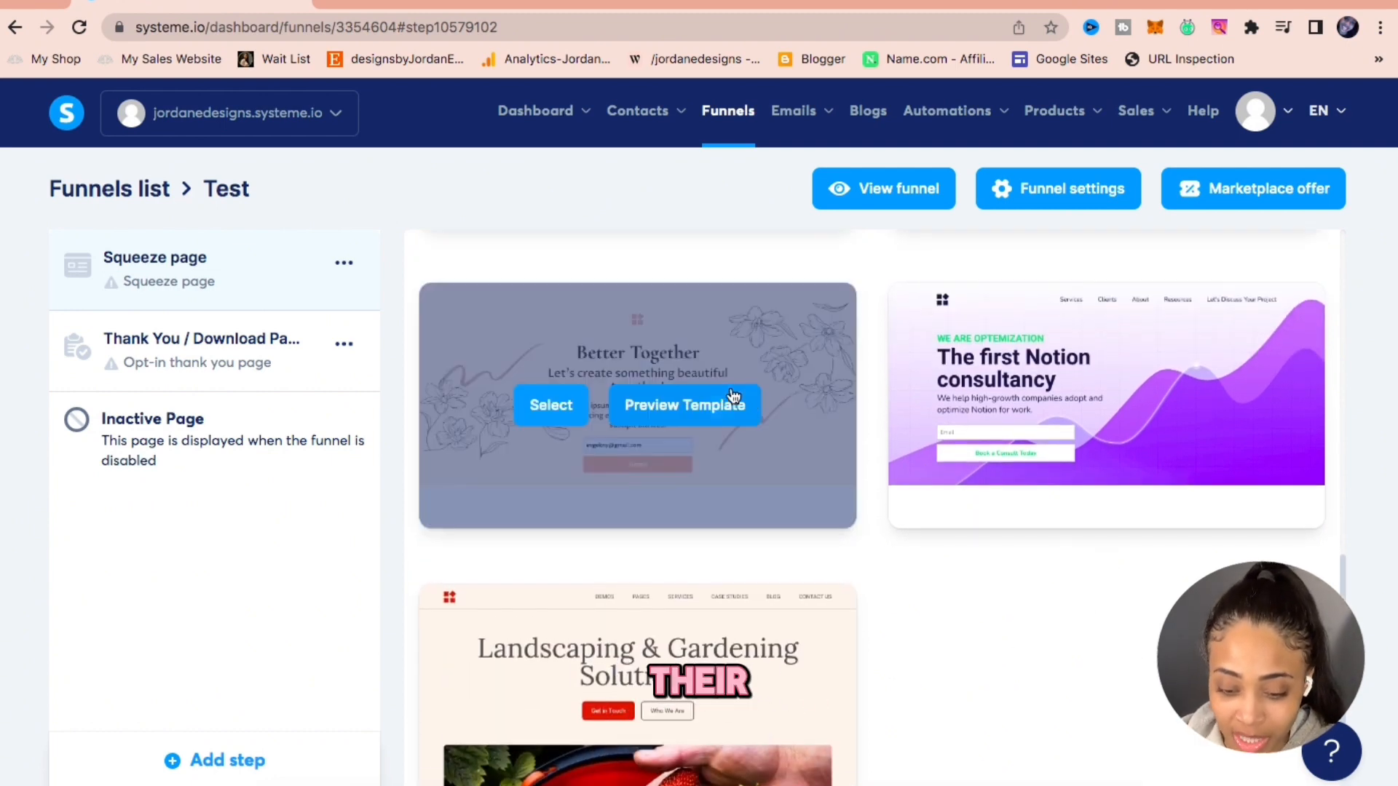
{"action": "left_click", "coordinate": [530, 406]}
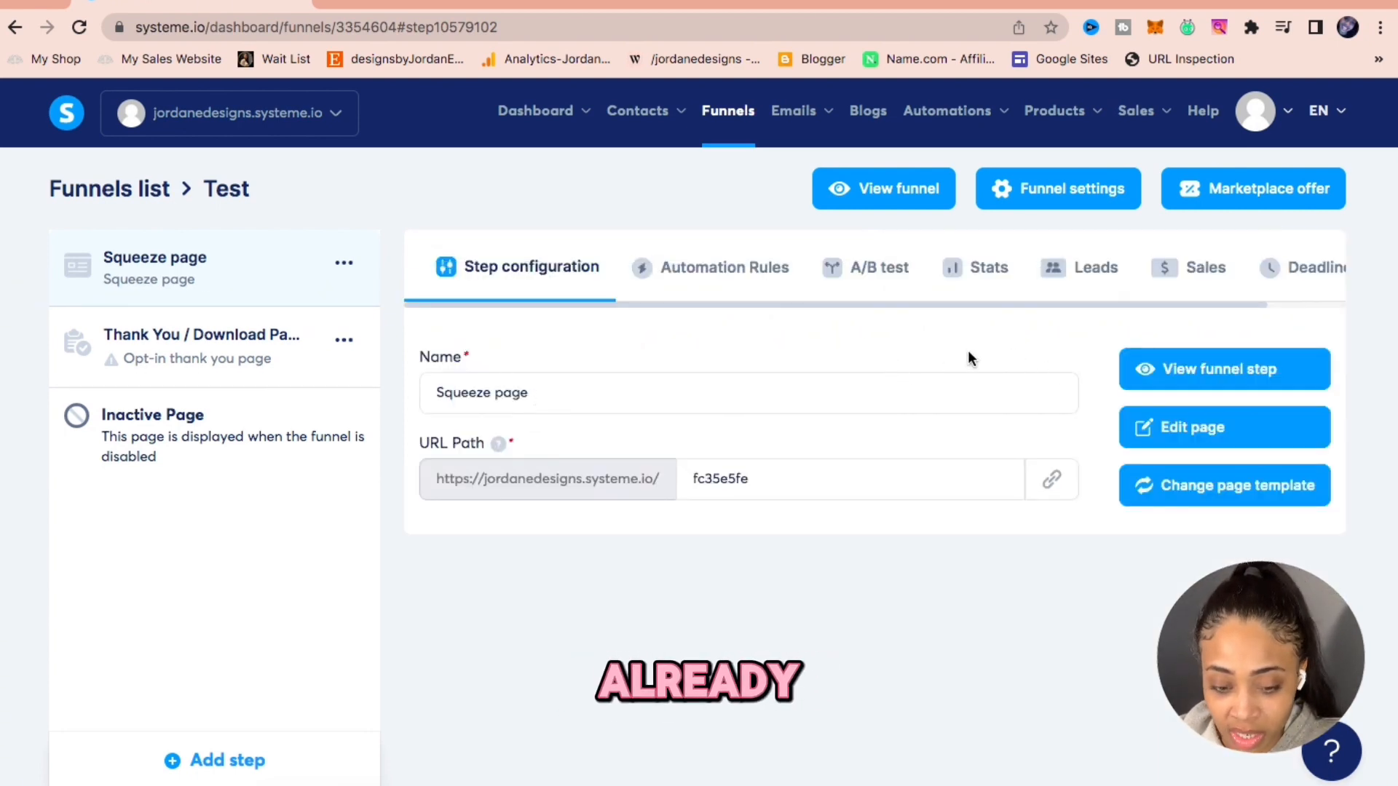
- Open the squeeze page for editing and examine its sections and the settings of its email form input
{"action": "left_click", "coordinate": [1191, 428]}
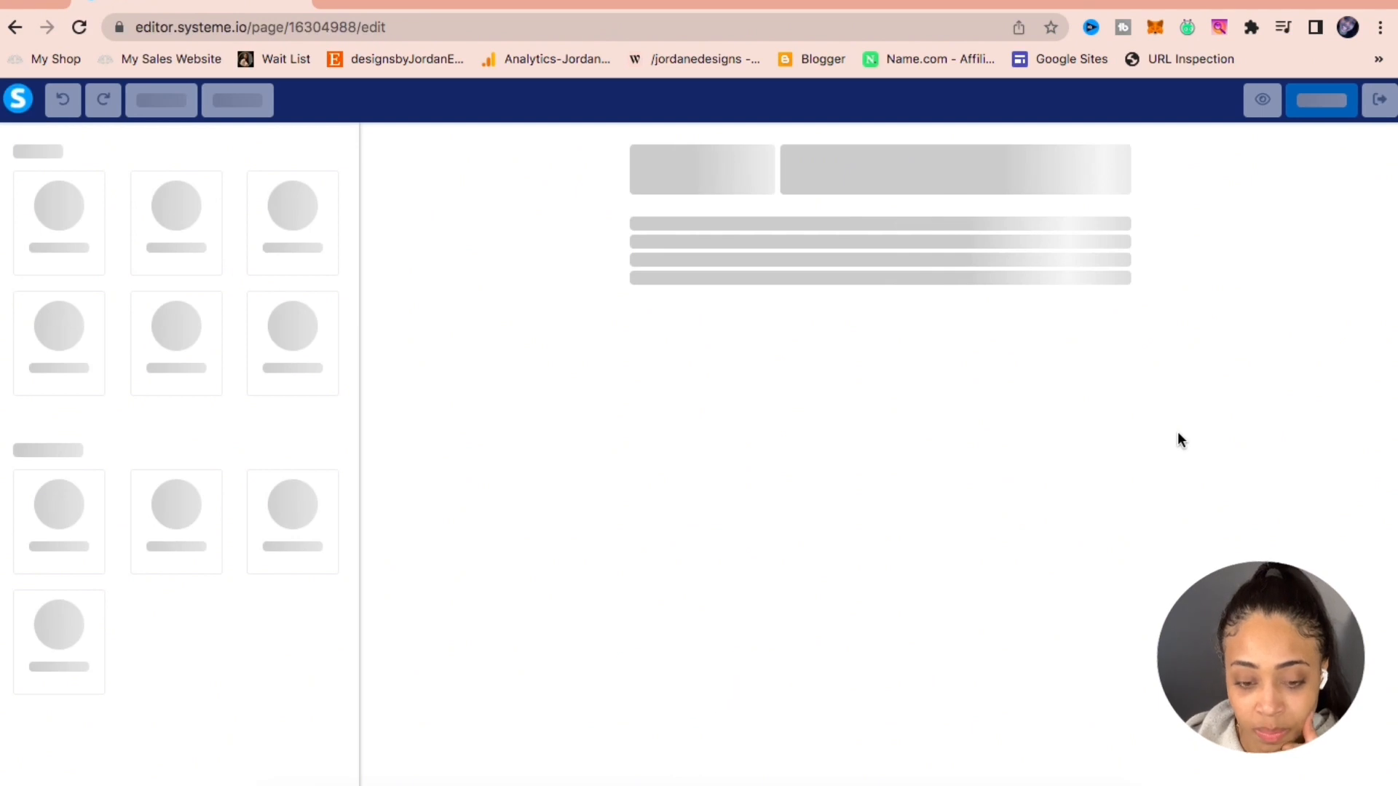
{"action": "scroll", "coordinate": [1181, 440], "scroll_direction": "down", "scroll_amount": 17}
{"action": "scroll", "coordinate": [941, 630], "scroll_direction": "up", "scroll_amount": 7}
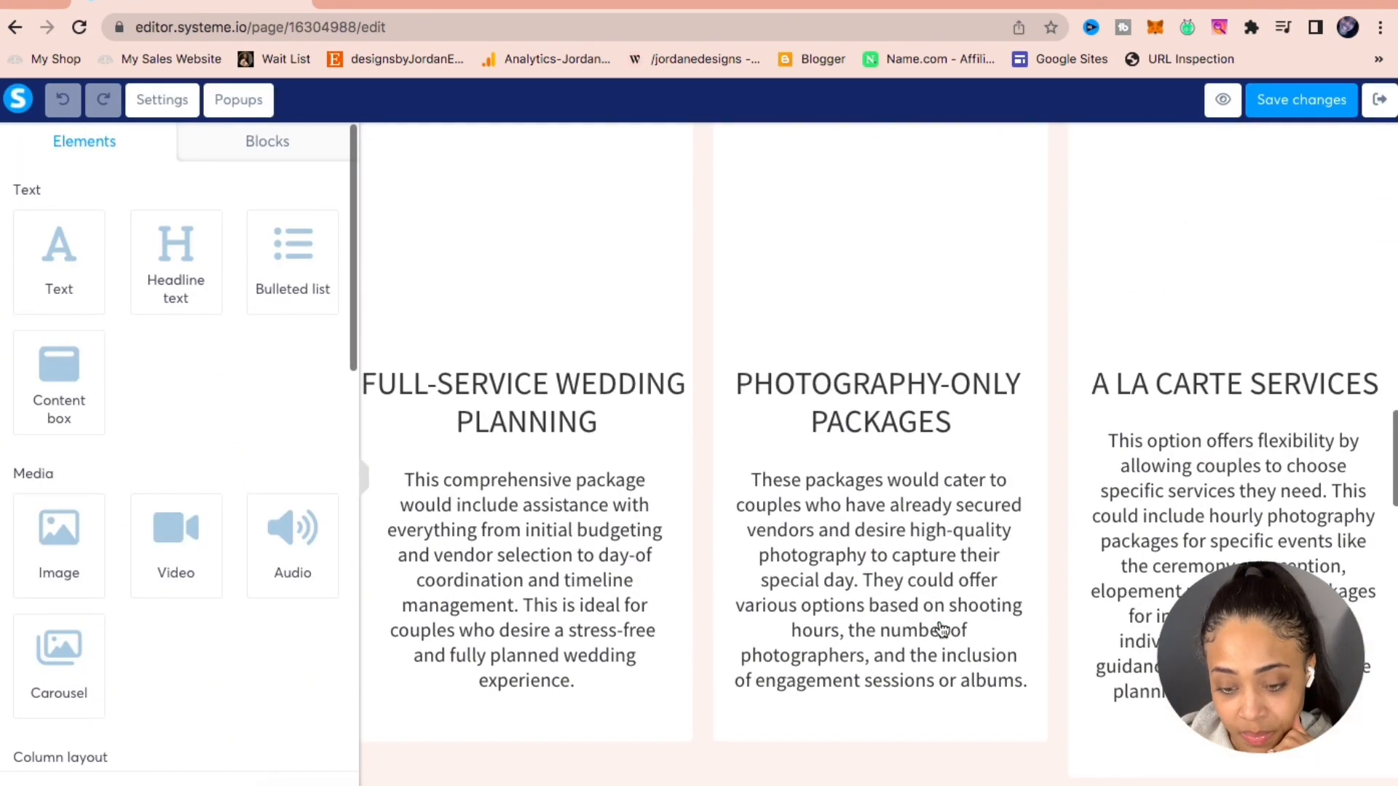
{"action": "scroll", "coordinate": [941, 630], "scroll_direction": "up", "scroll_amount": 10}
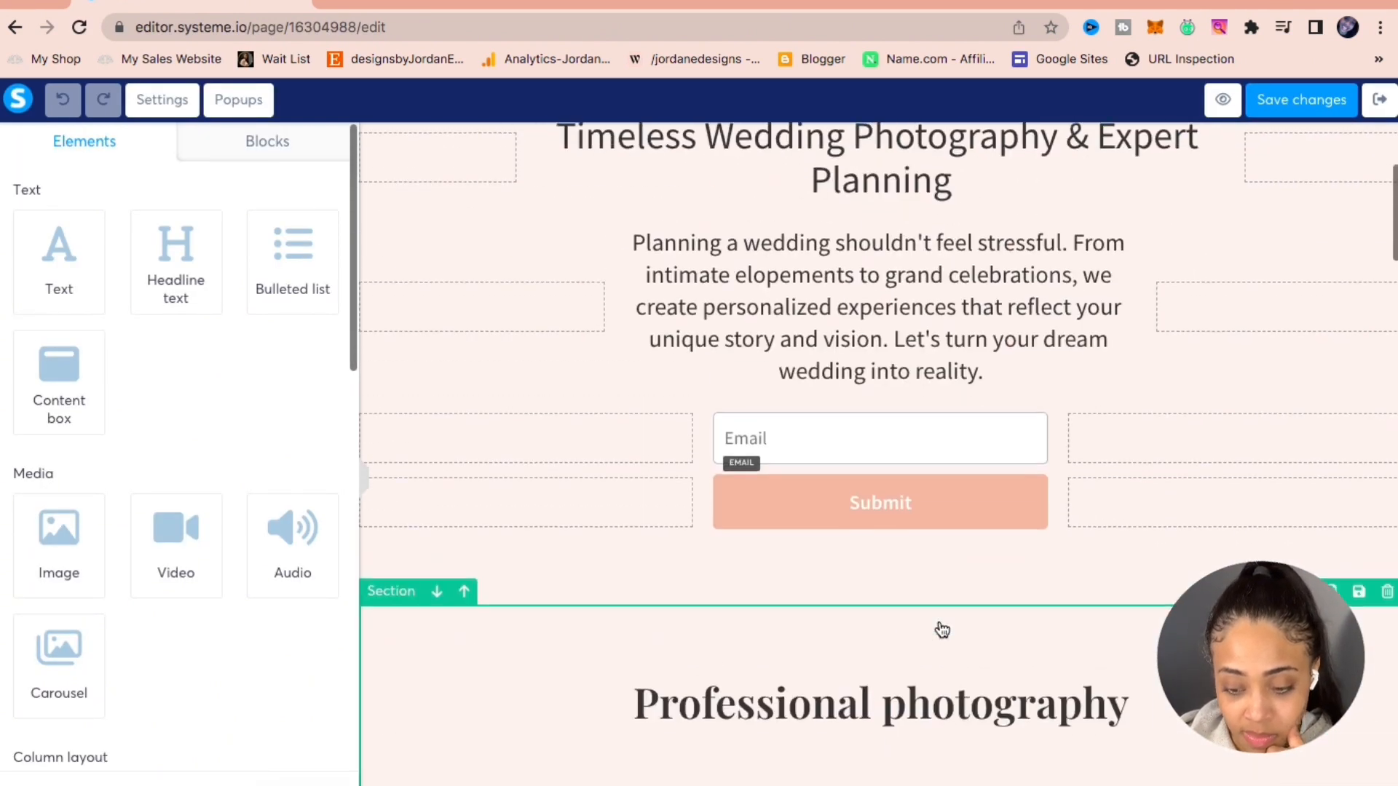
{"action": "scroll", "coordinate": [941, 630], "scroll_direction": "down", "scroll_amount": 5}
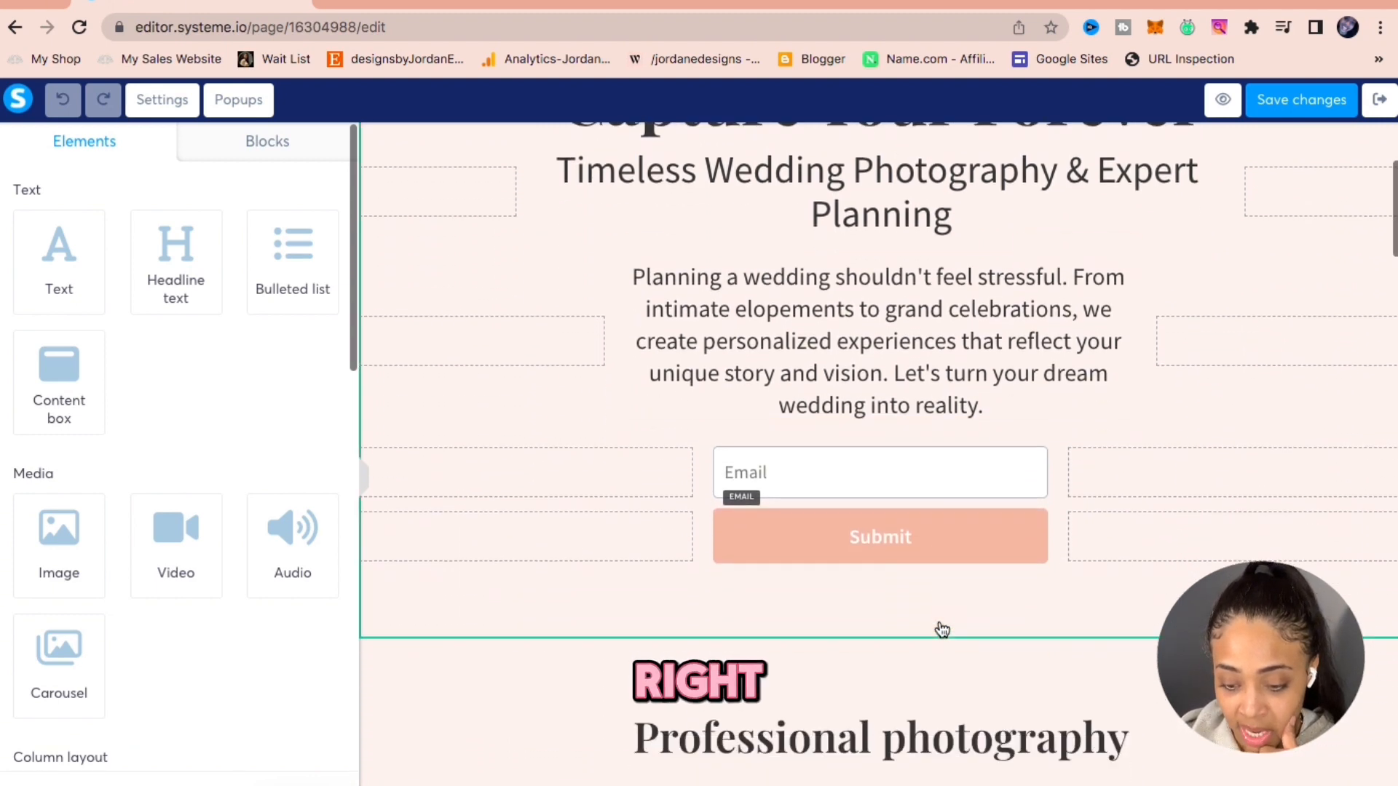
{"action": "scroll", "coordinate": [941, 626], "scroll_direction": "up", "scroll_amount": 2}
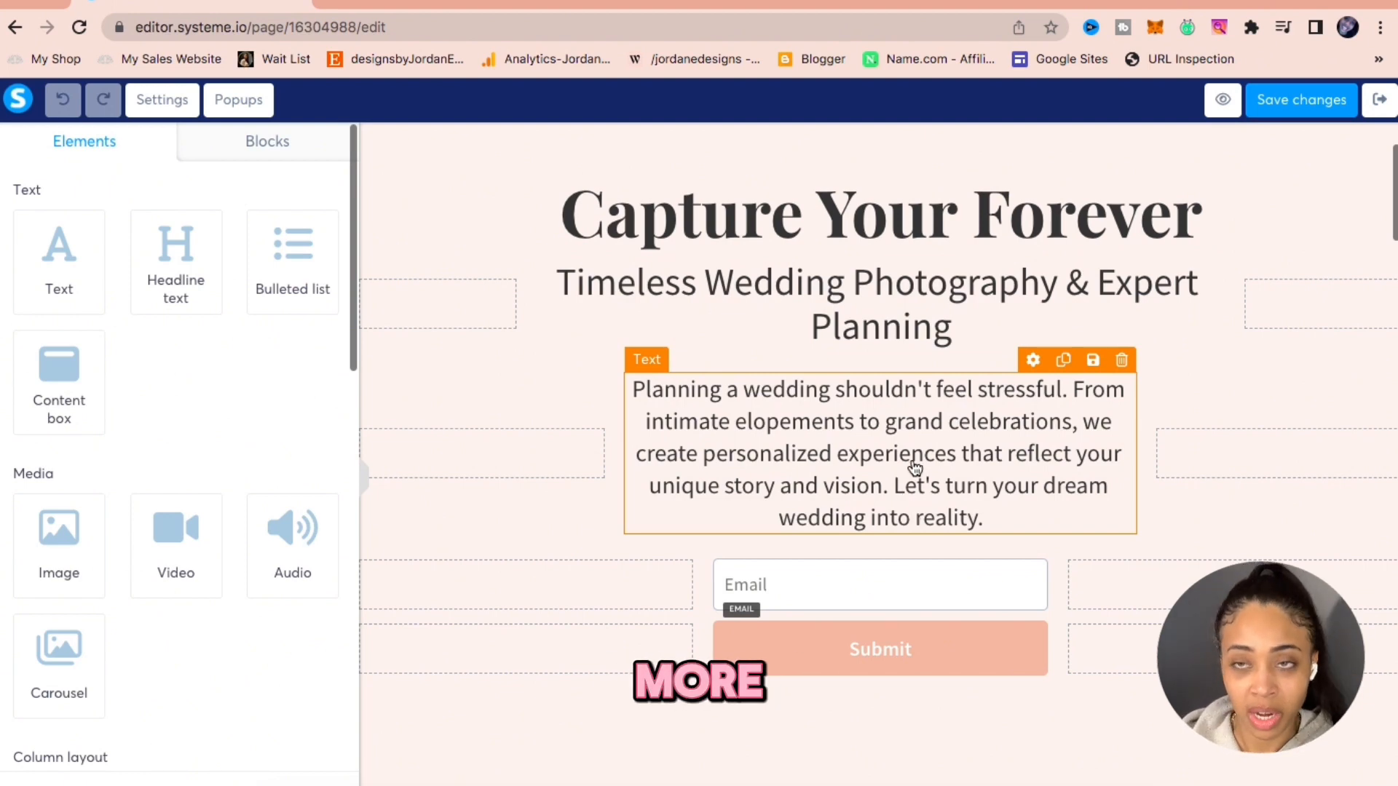
{"action": "scroll", "coordinate": [914, 467], "scroll_direction": "down", "scroll_amount": 2}
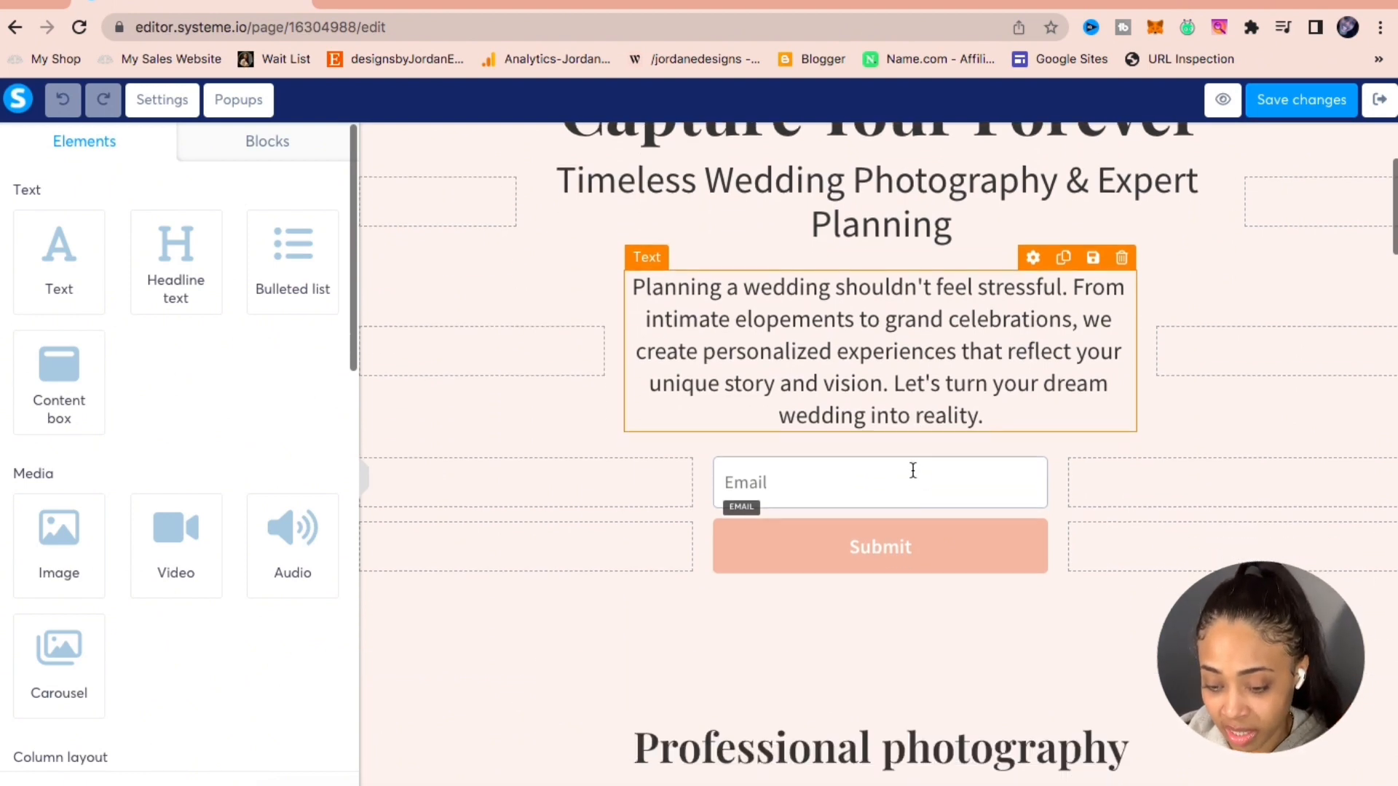
{"action": "left_click", "coordinate": [804, 484]}
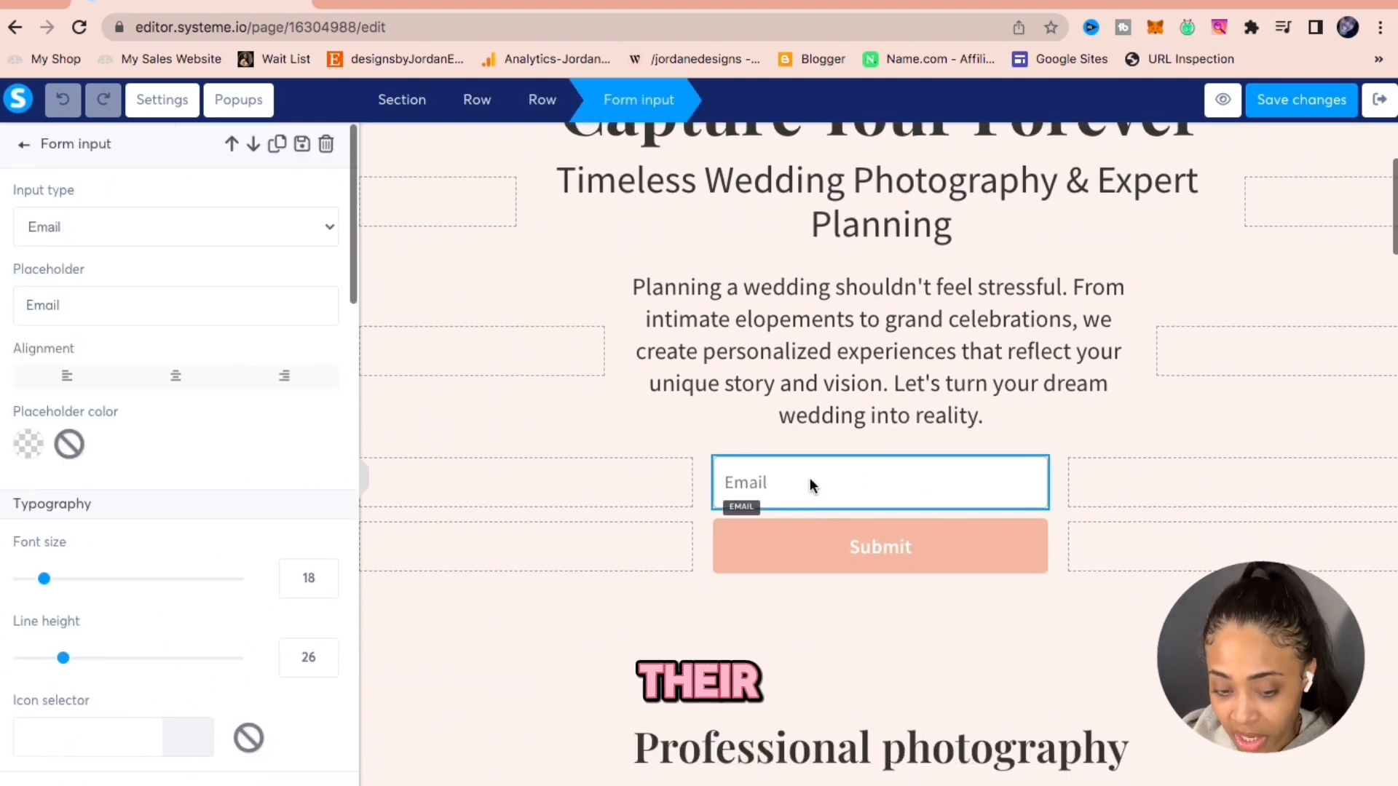
- Set the Submit button to redirect contacts to the next step after registration, then save the page and leave the editor
{"action": "left_click", "coordinate": [795, 553]}
{"action": "left_click", "coordinate": [802, 559]}
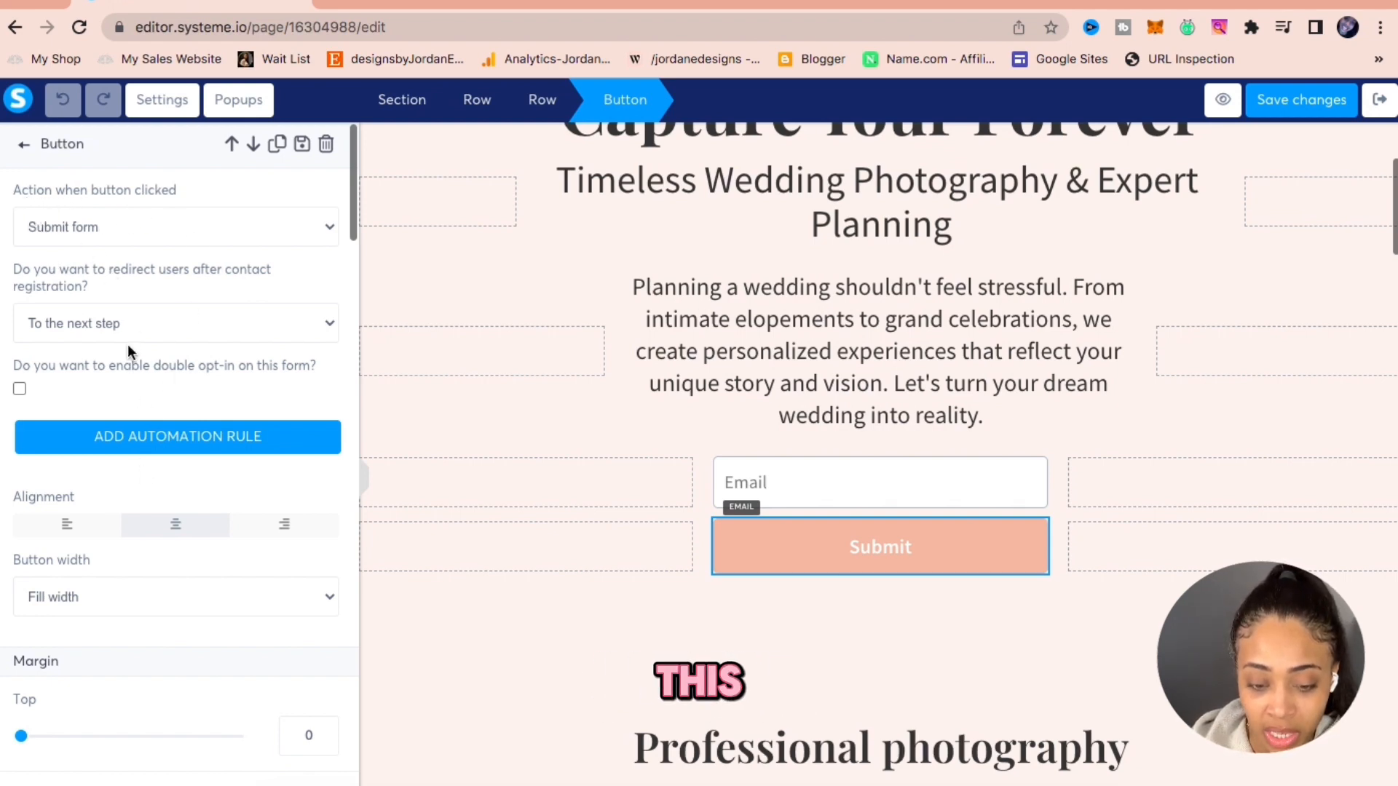
{"action": "left_click", "coordinate": [799, 548]}
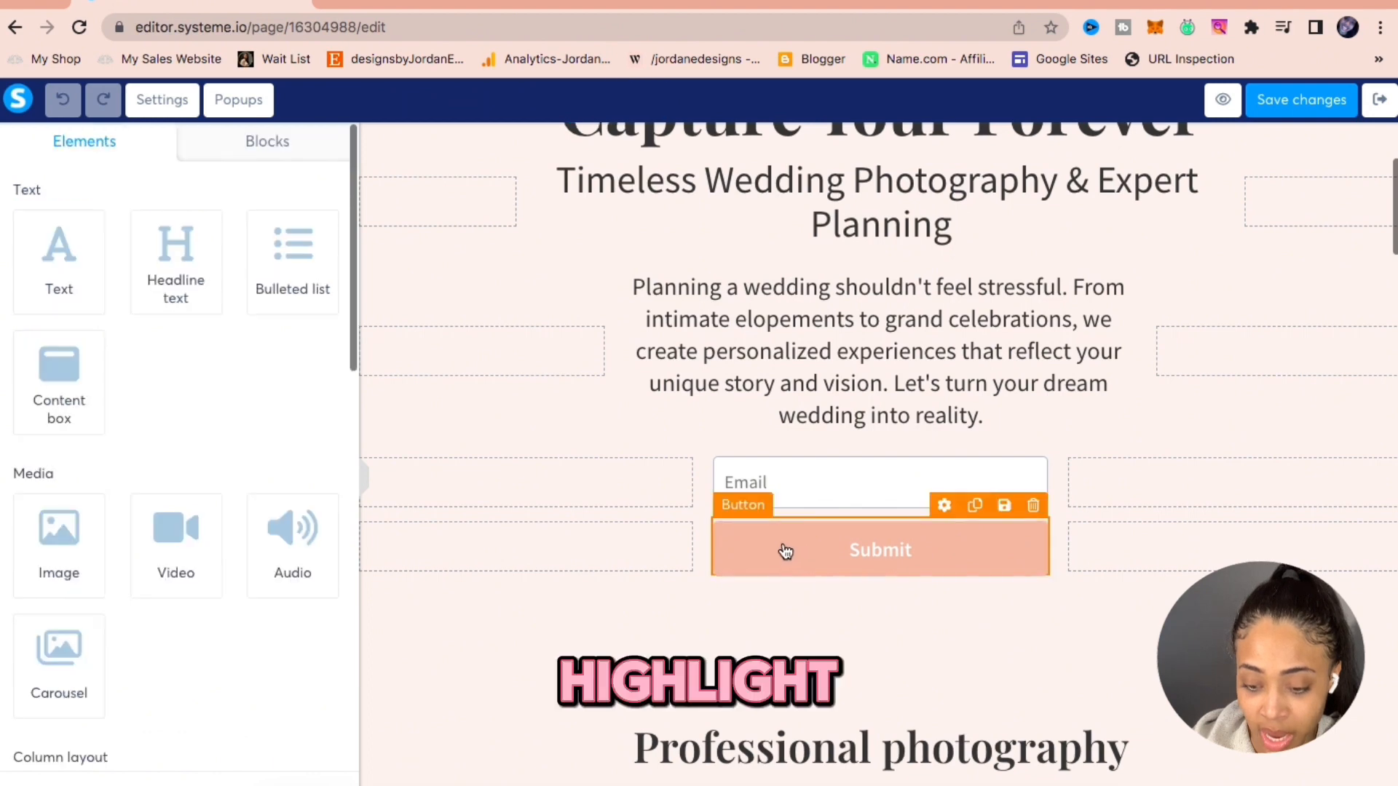
{"action": "left_click", "coordinate": [783, 550]}
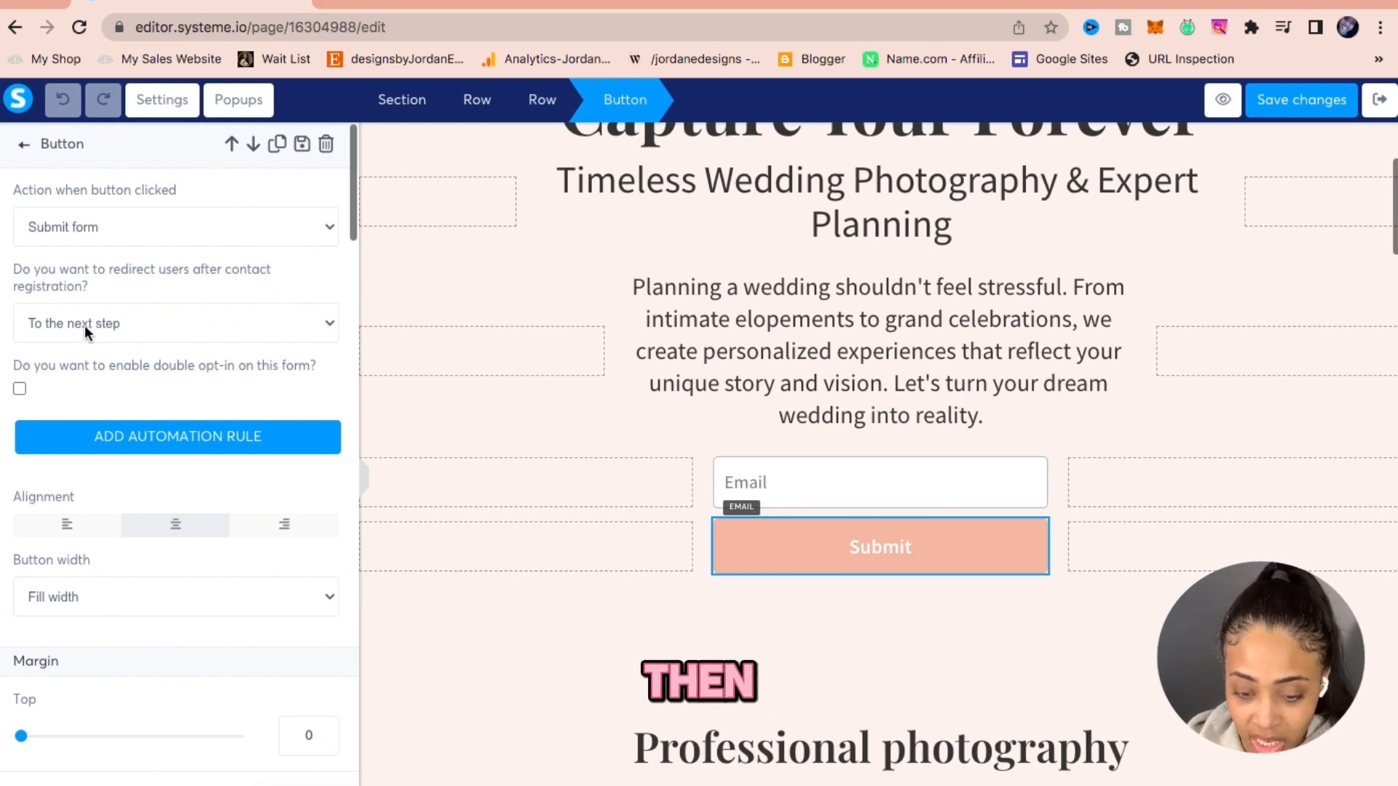
{"action": "left_click", "coordinate": [239, 329]}
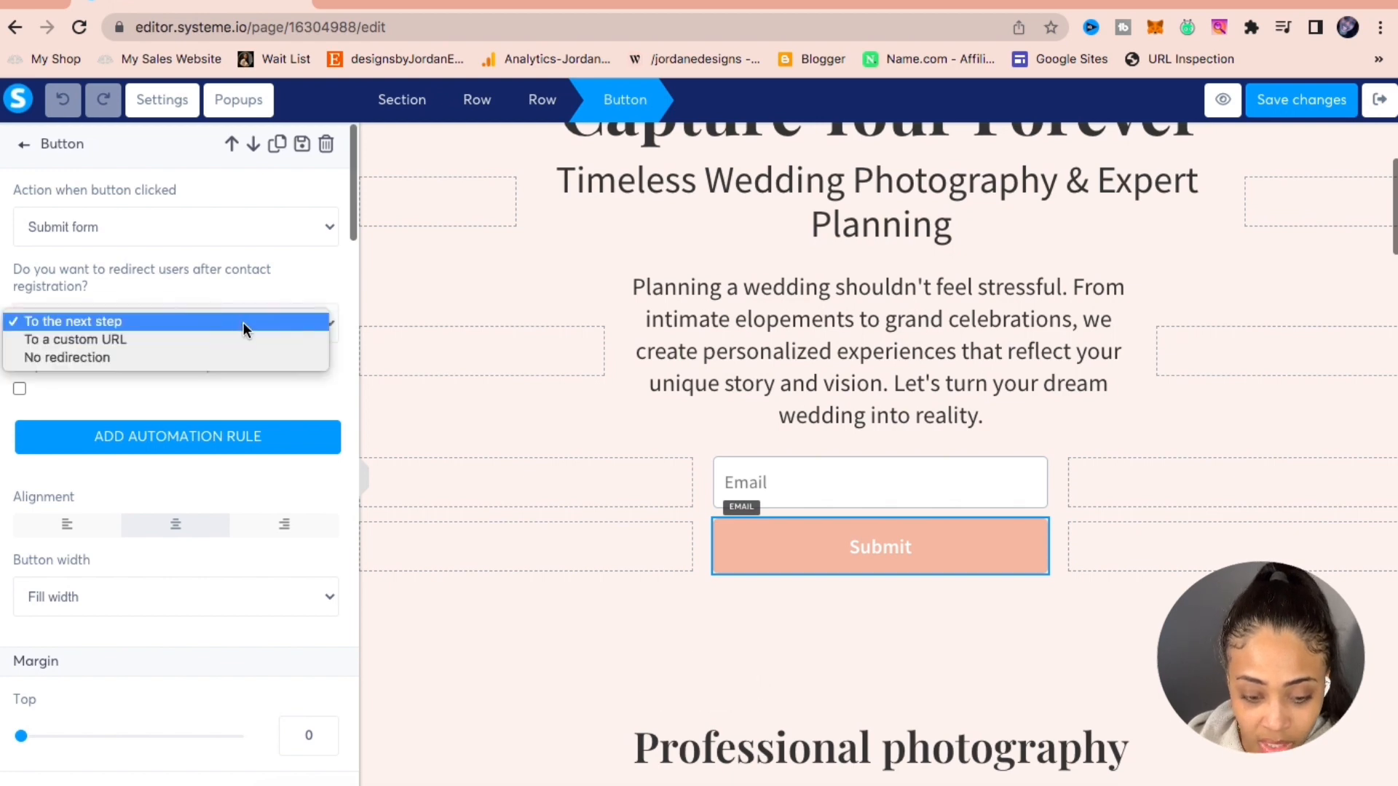
{"action": "left_click", "coordinate": [242, 322]}
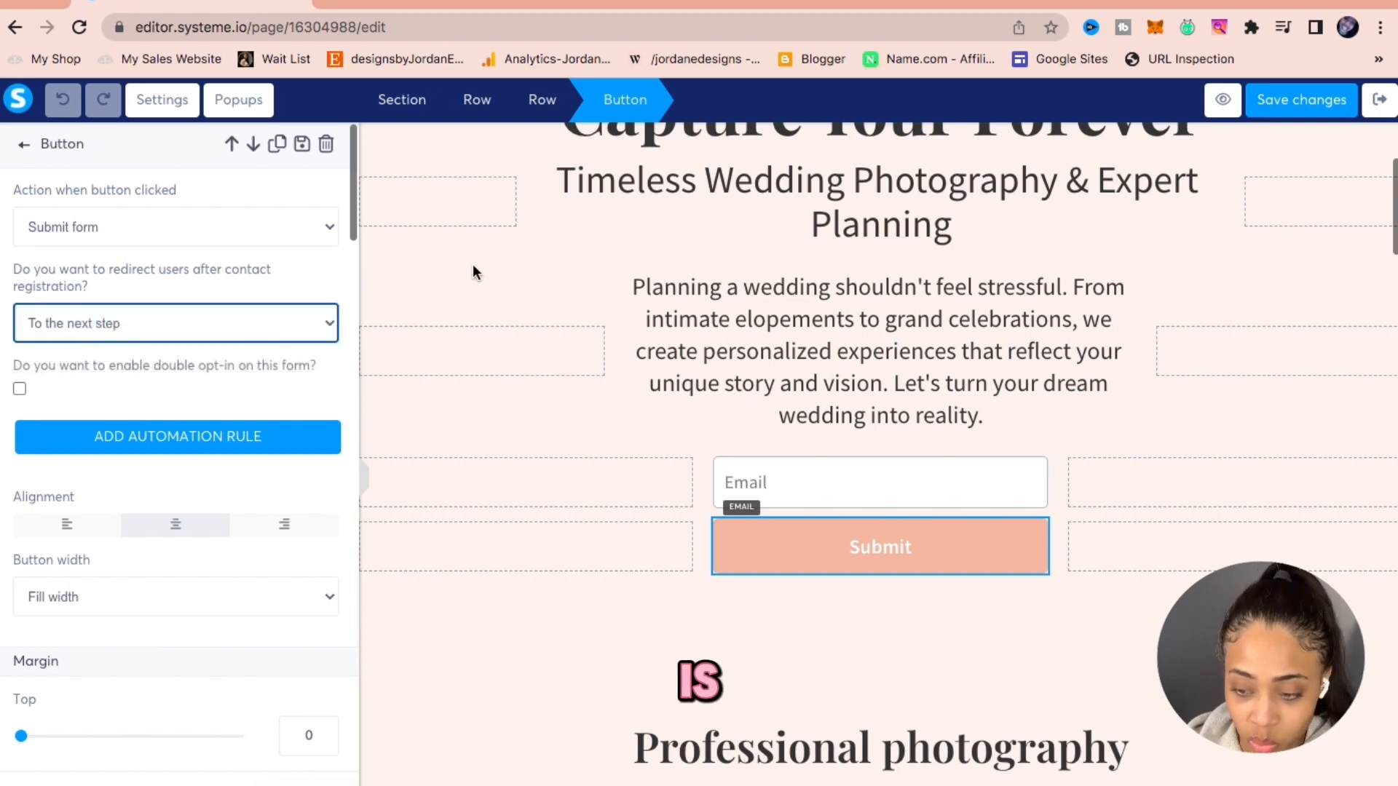
{"action": "left_click", "coordinate": [1308, 106]}
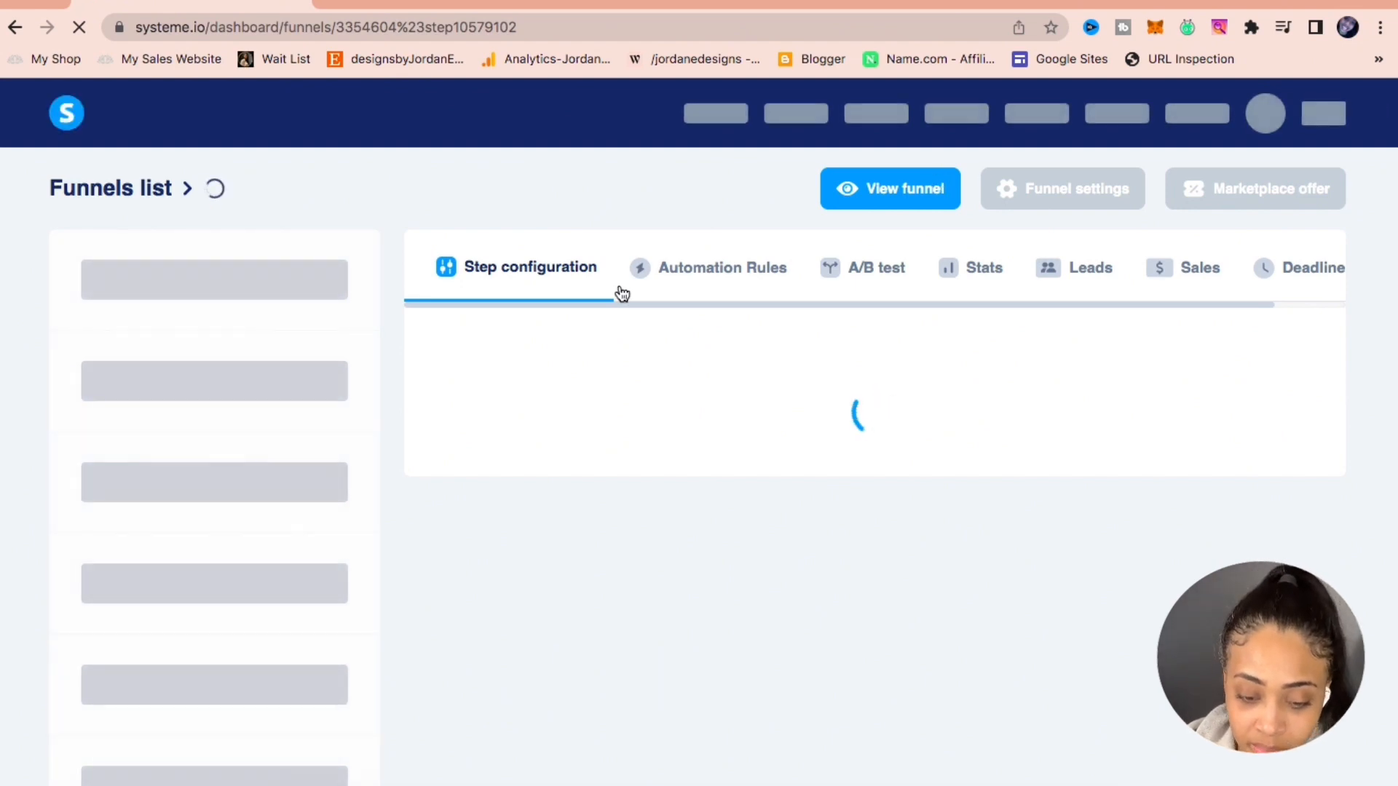
- Open the Thank You / Download Page step and look over its available page templates and step options
{"action": "scroll", "coordinate": [397, 465], "scroll_direction": "down", "scroll_amount": 1}
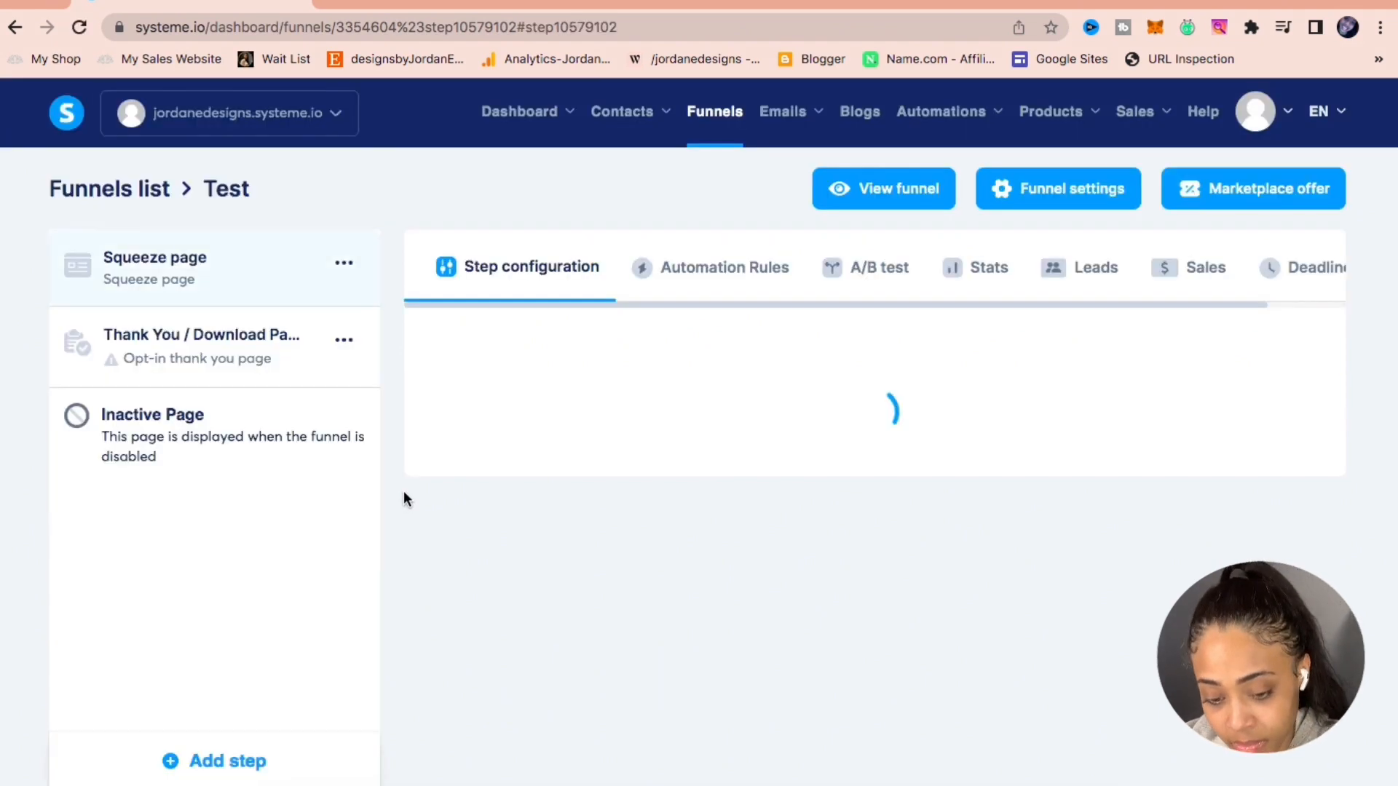
{"action": "mouse_move", "coordinate": [221, 355]}
{"action": "left_mouse_down"}
{"action": "mouse_move", "coordinate": [166, 274]}
{"action": "mouse_move", "coordinate": [209, 356]}
{"action": "left_mouse_up"}
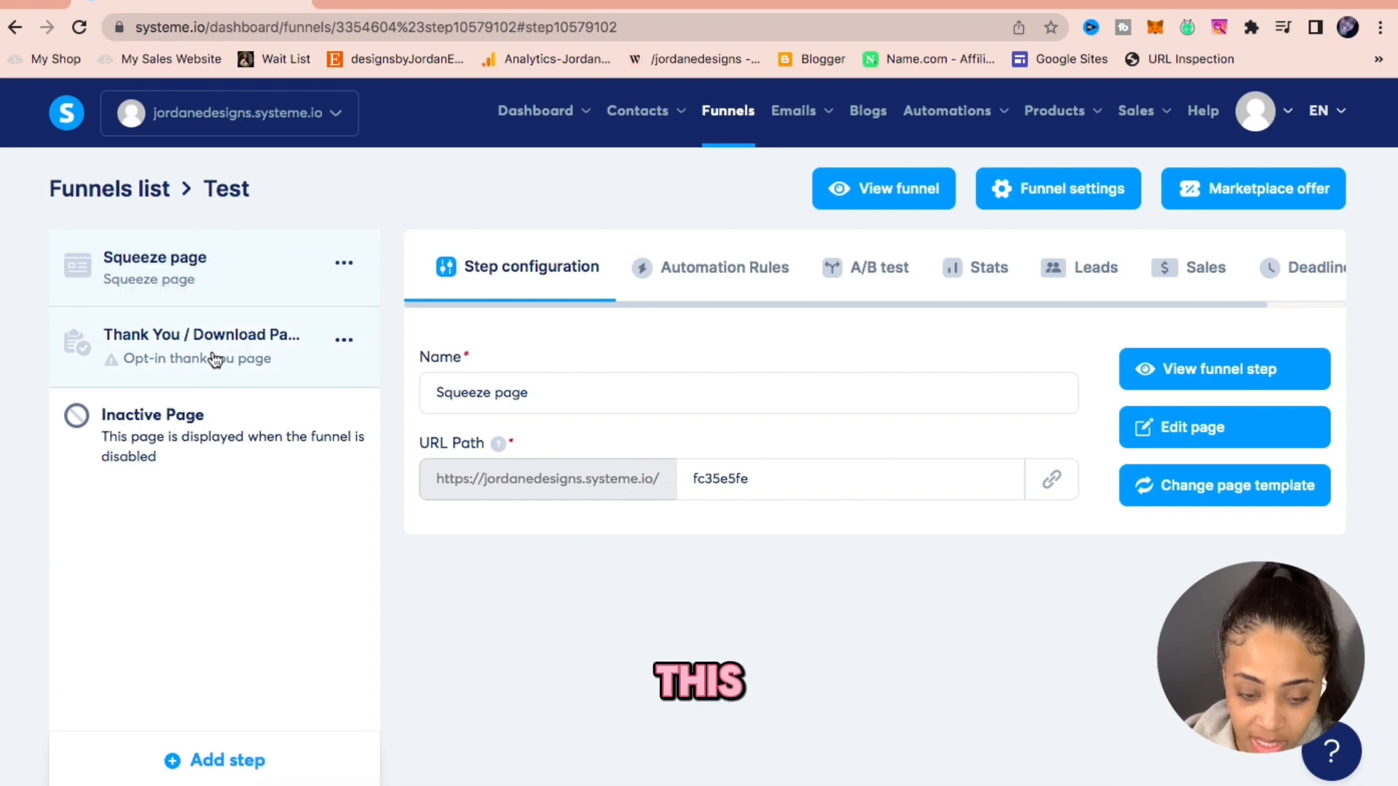
{"action": "left_click", "coordinate": [190, 344]}
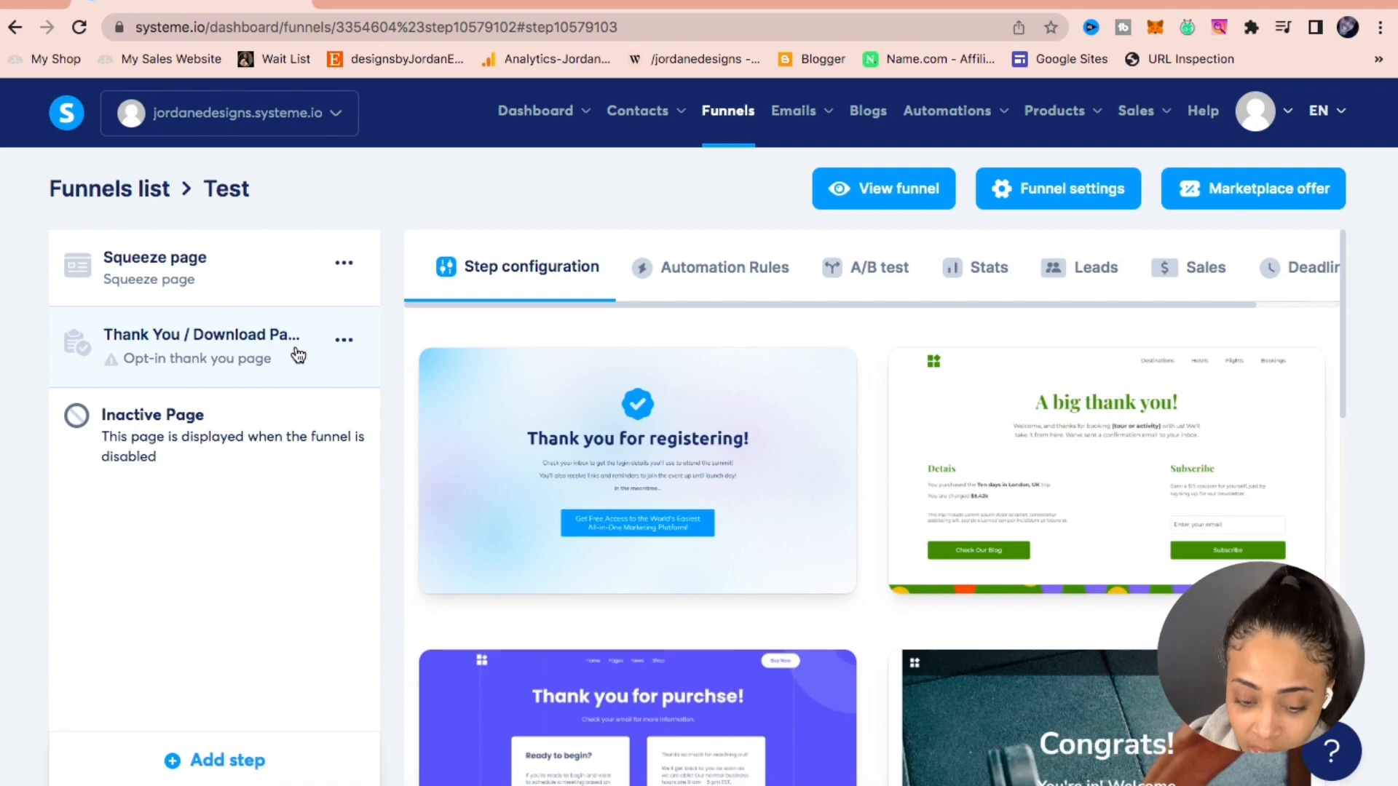
{"action": "scroll", "coordinate": [868, 610], "scroll_direction": "down", "scroll_amount": 2}
{"action": "scroll", "coordinate": [868, 610], "scroll_direction": "up", "scroll_amount": 3}
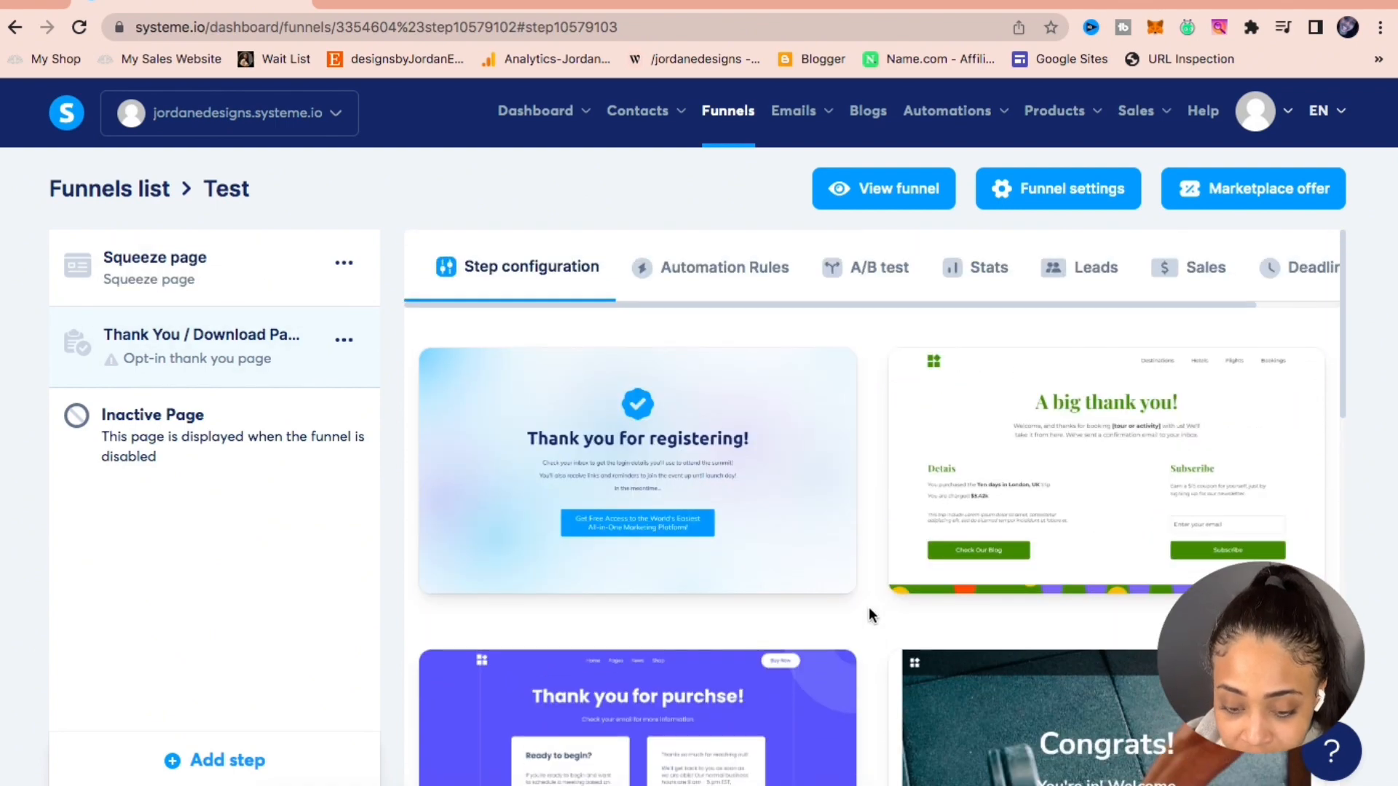
{"action": "left_click", "coordinate": [343, 340]}
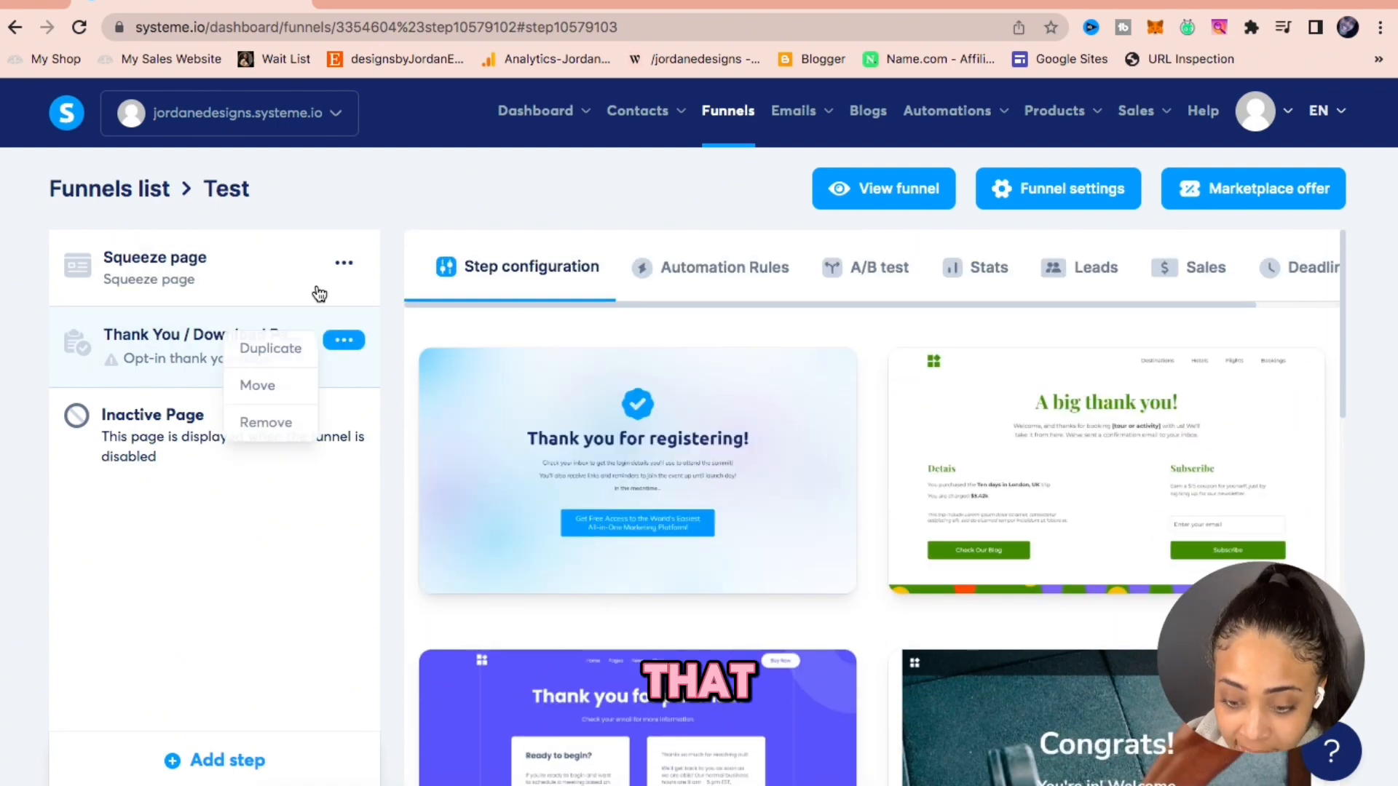
{"action": "left_click", "coordinate": [427, 216]}
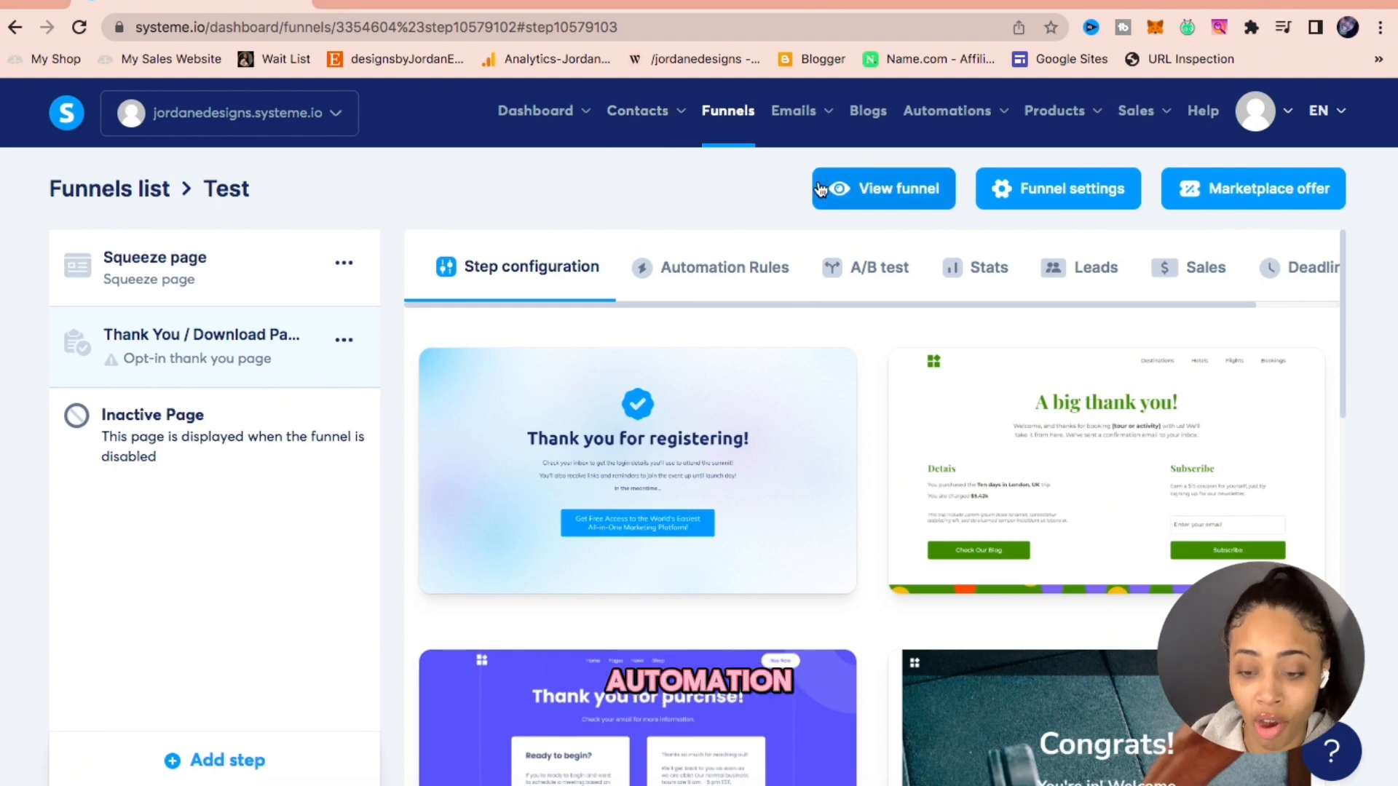
- Add an automation rule to the squeeze page with the "Funnel step form subscribed" trigger
{"action": "left_click", "coordinate": [753, 268]}
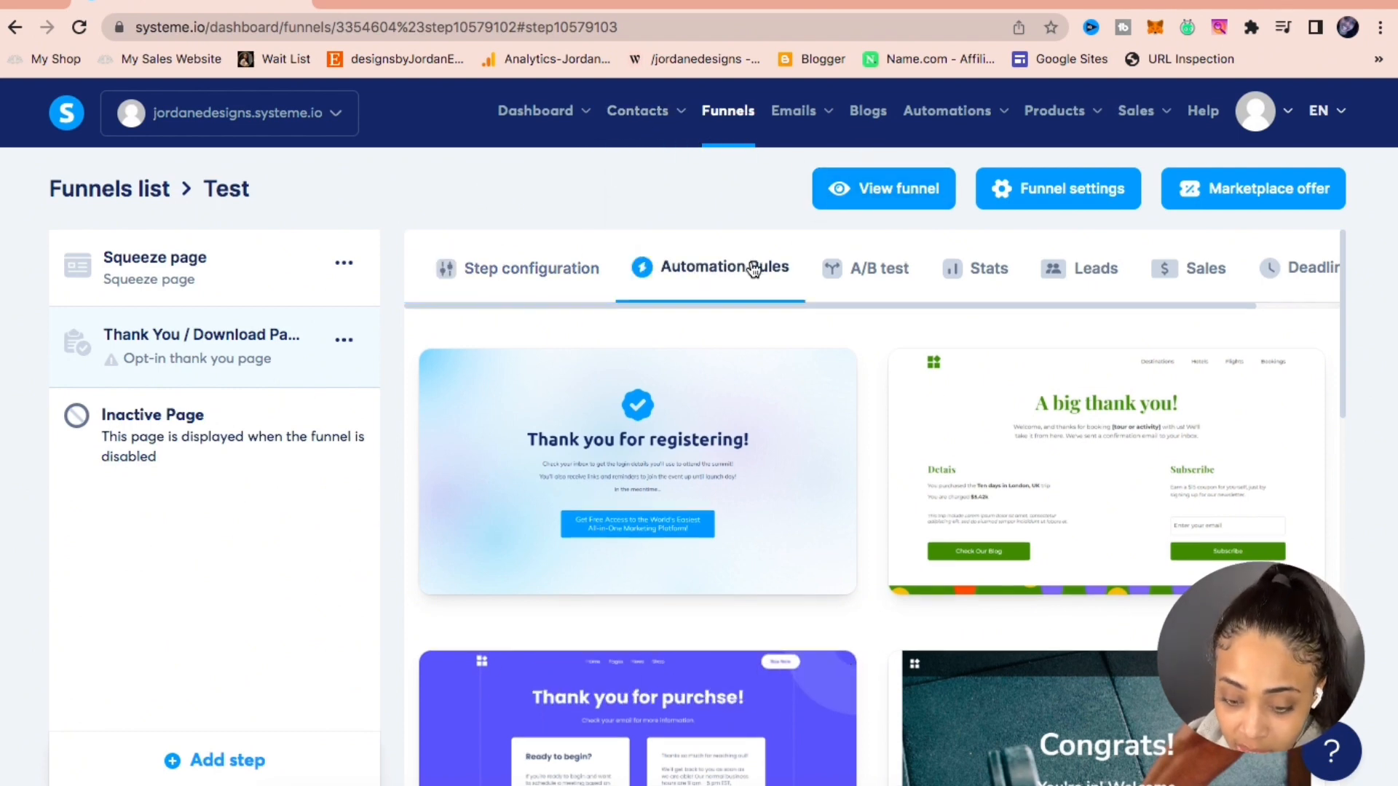
{"action": "left_click", "coordinate": [154, 259]}
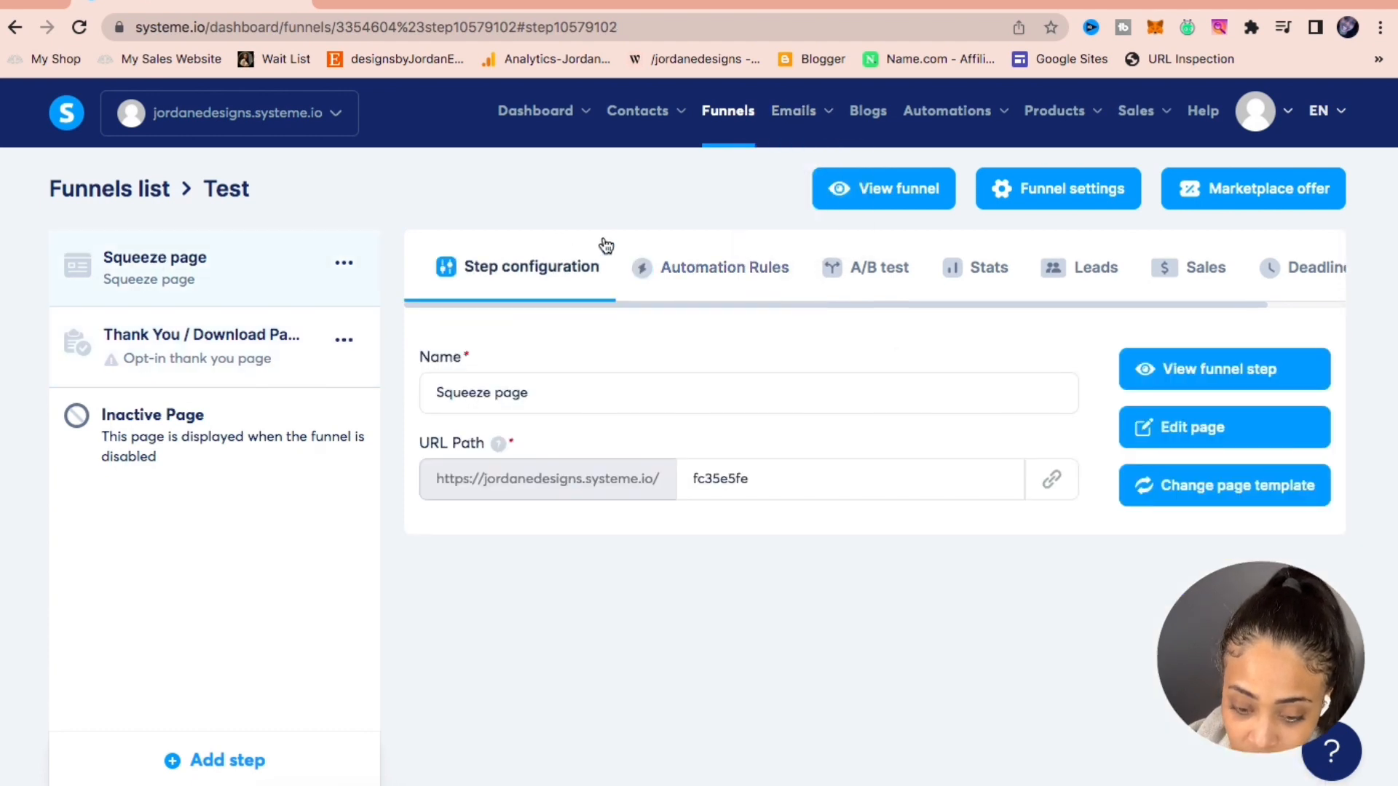
{"action": "left_click", "coordinate": [713, 285]}
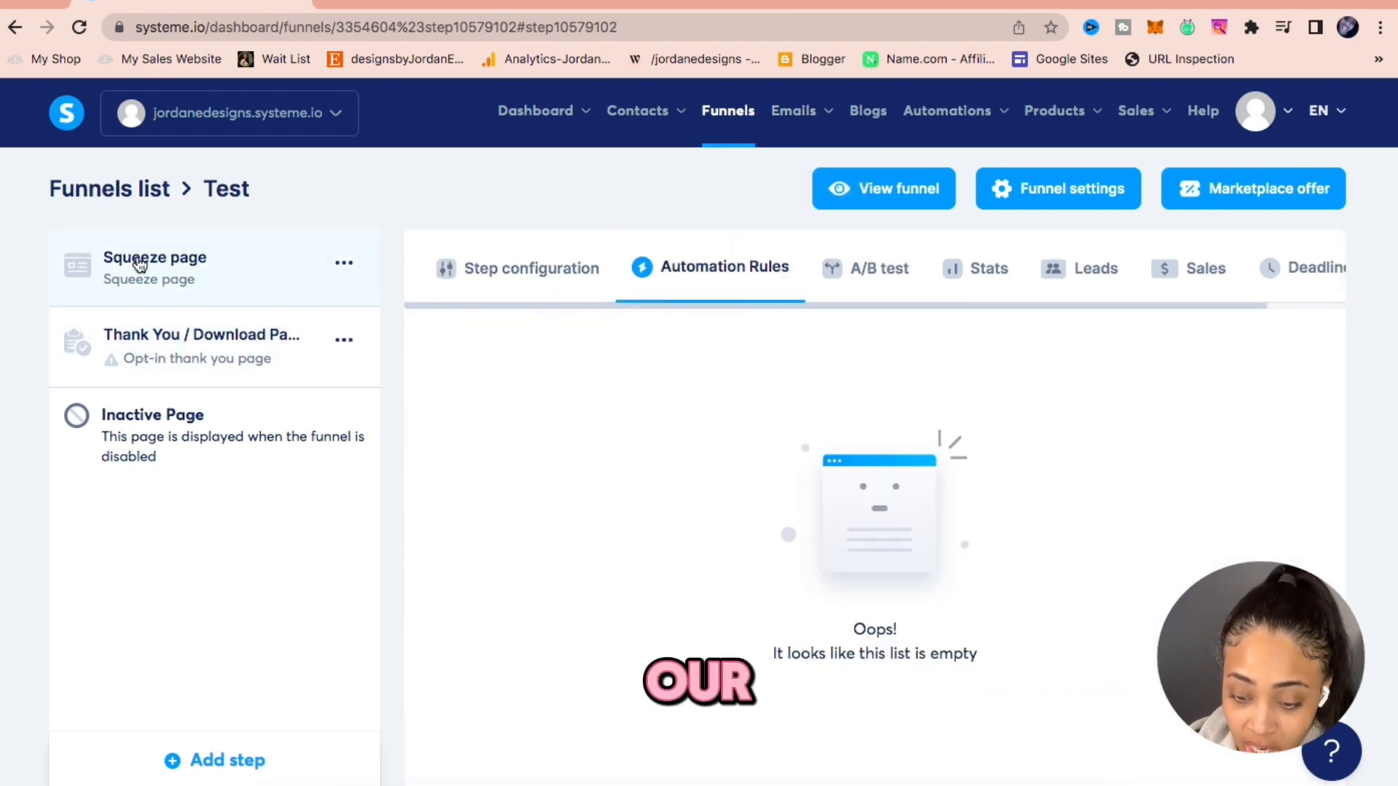
{"action": "scroll", "coordinate": [728, 437], "scroll_direction": "down", "scroll_amount": 1}
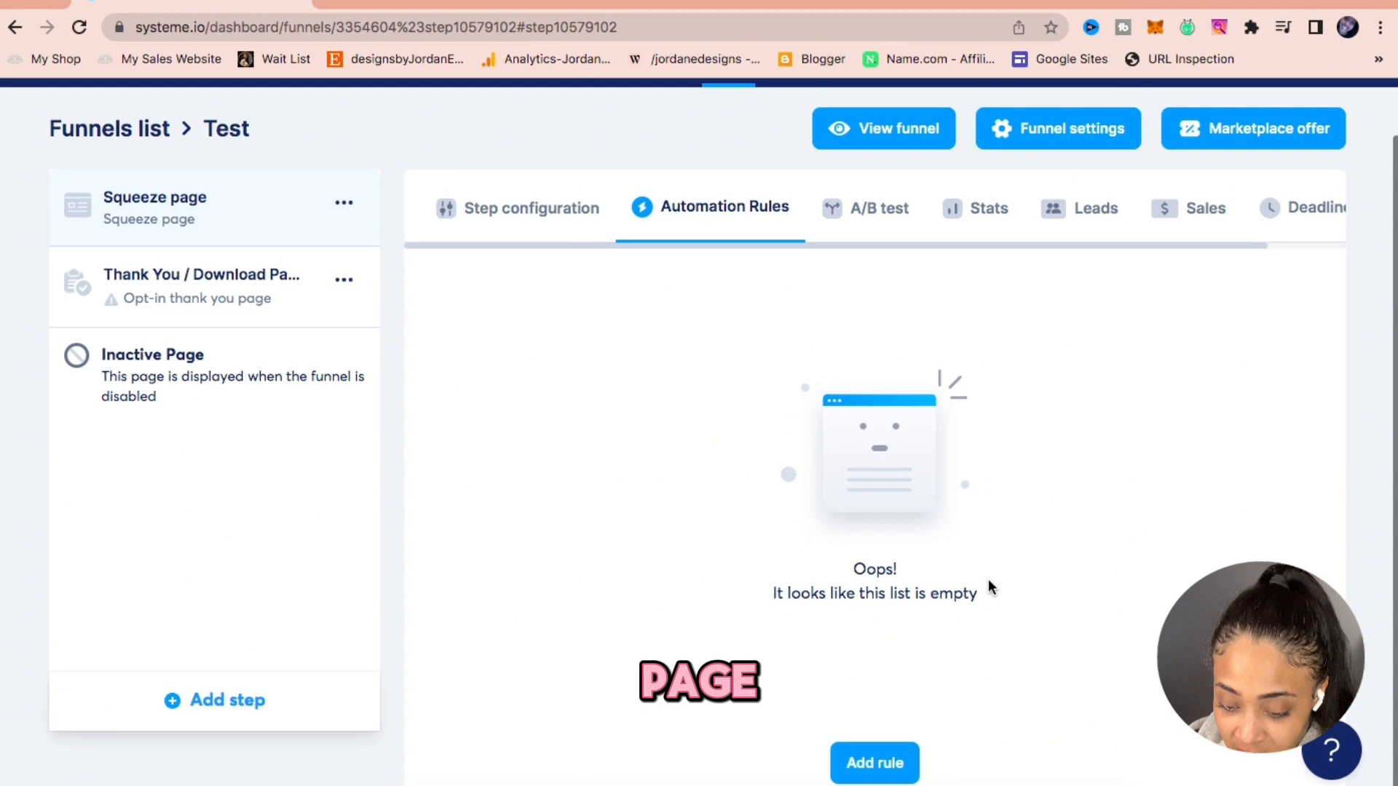
{"action": "left_click", "coordinate": [891, 764]}
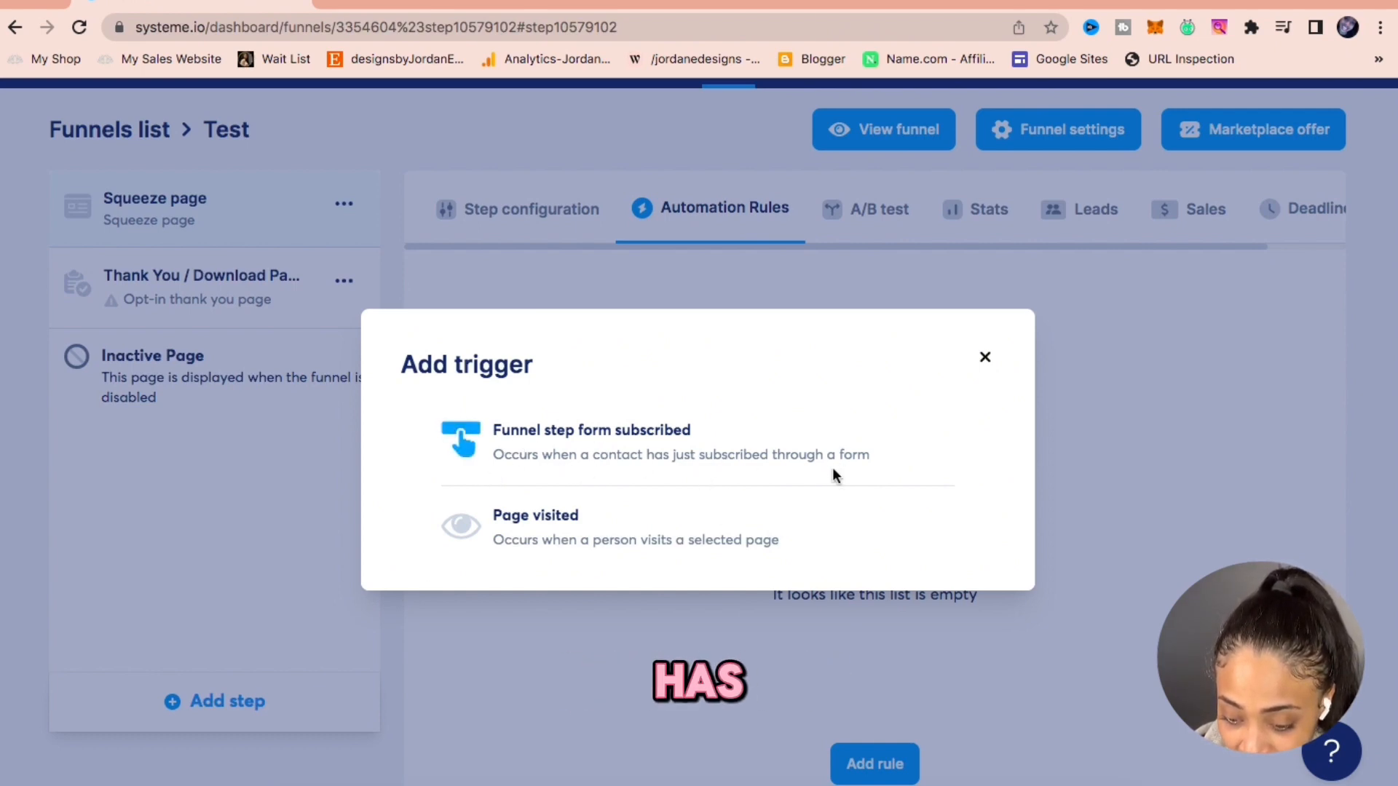
{"action": "left_click", "coordinate": [623, 429]}
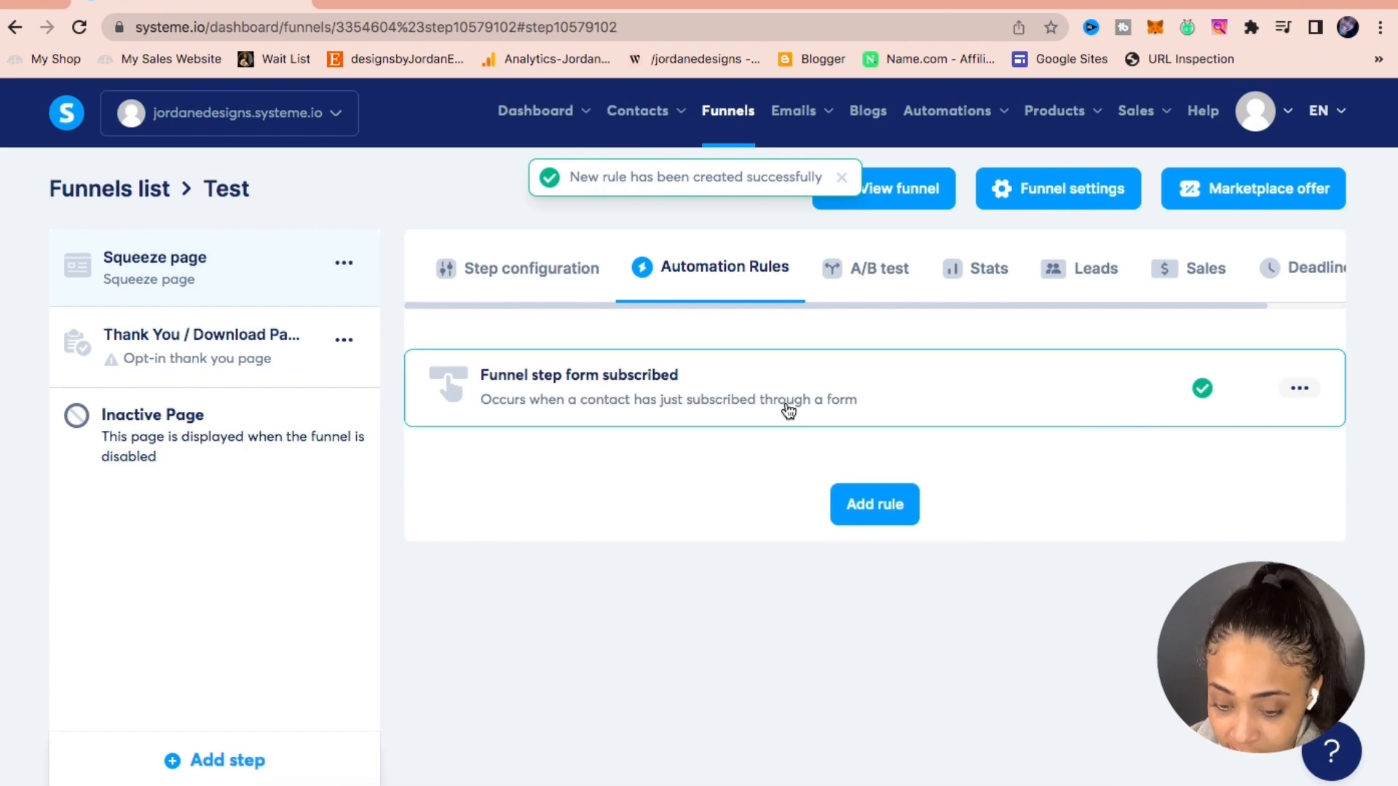
{"action": "left_click", "coordinate": [1296, 391]}
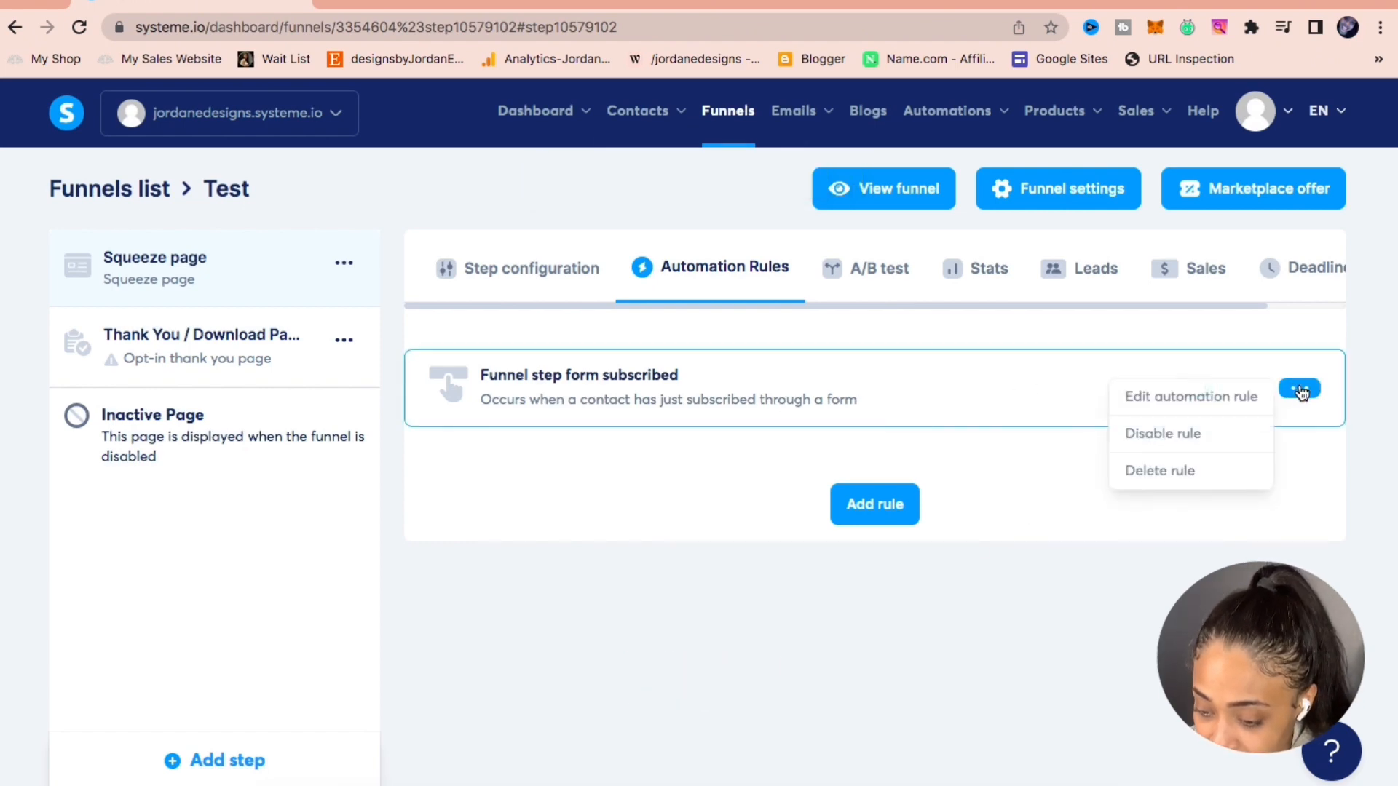
{"action": "left_click", "coordinate": [864, 506]}
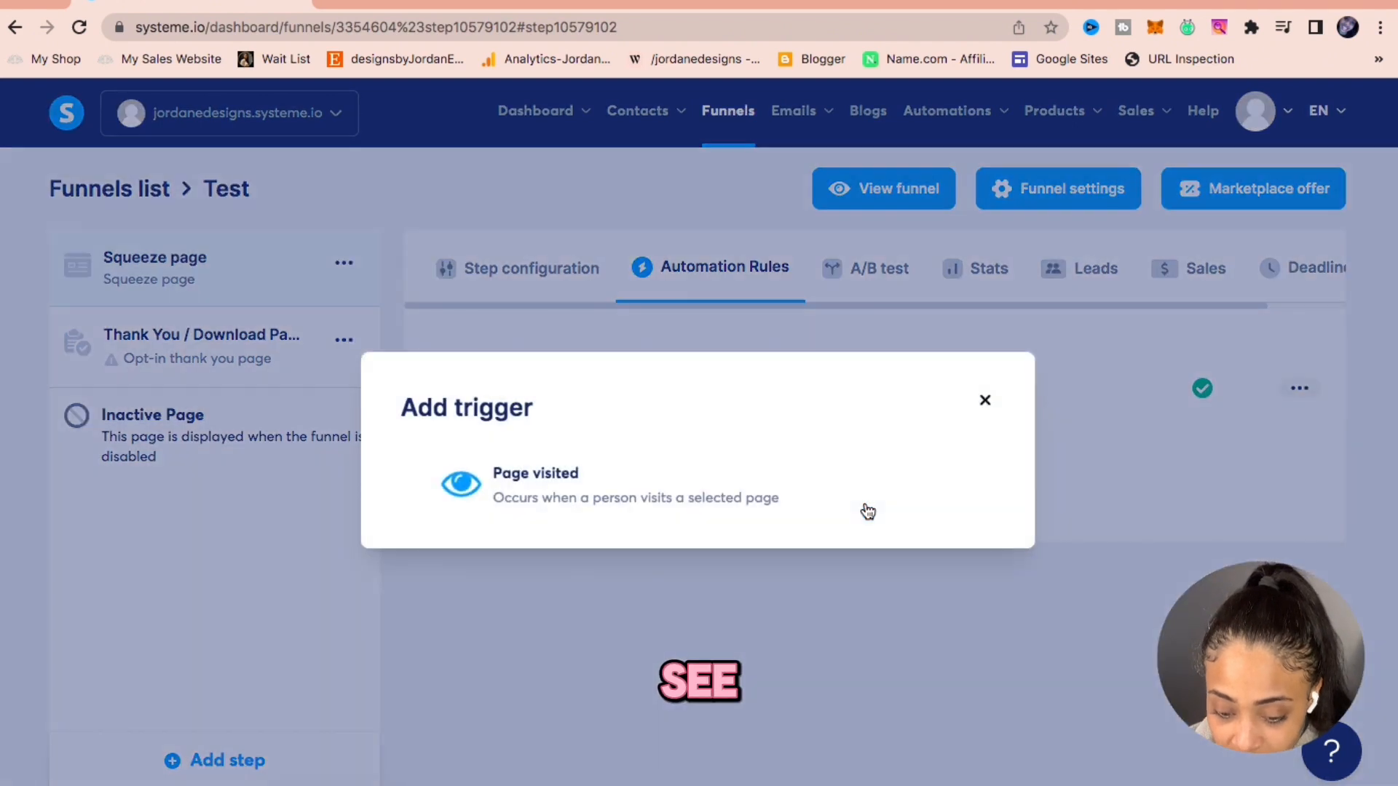
{"action": "left_click", "coordinate": [984, 399]}
- Open the form-subscribed rule and add a Send email action to it
{"action": "left_click", "coordinate": [575, 378]}
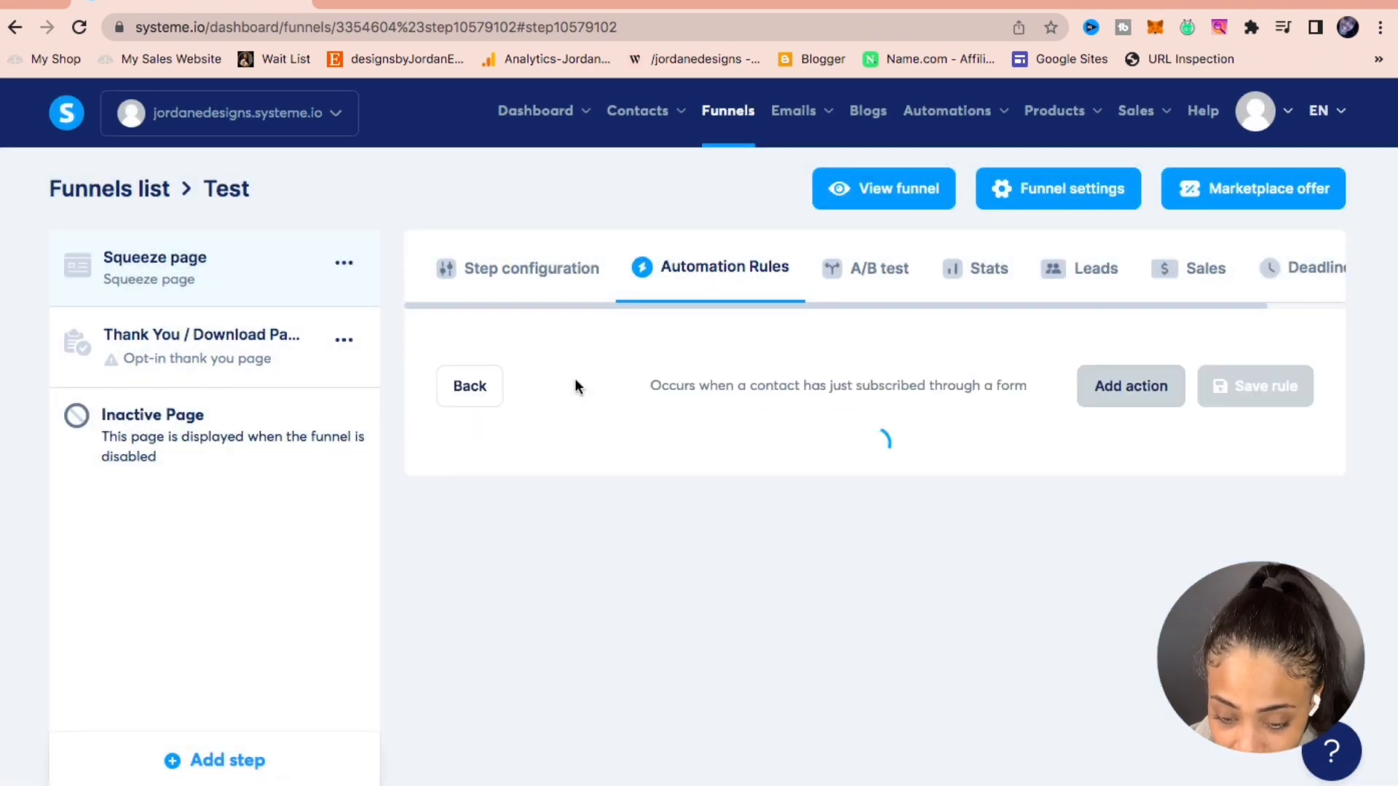
{"action": "left_click", "coordinate": [1106, 390]}
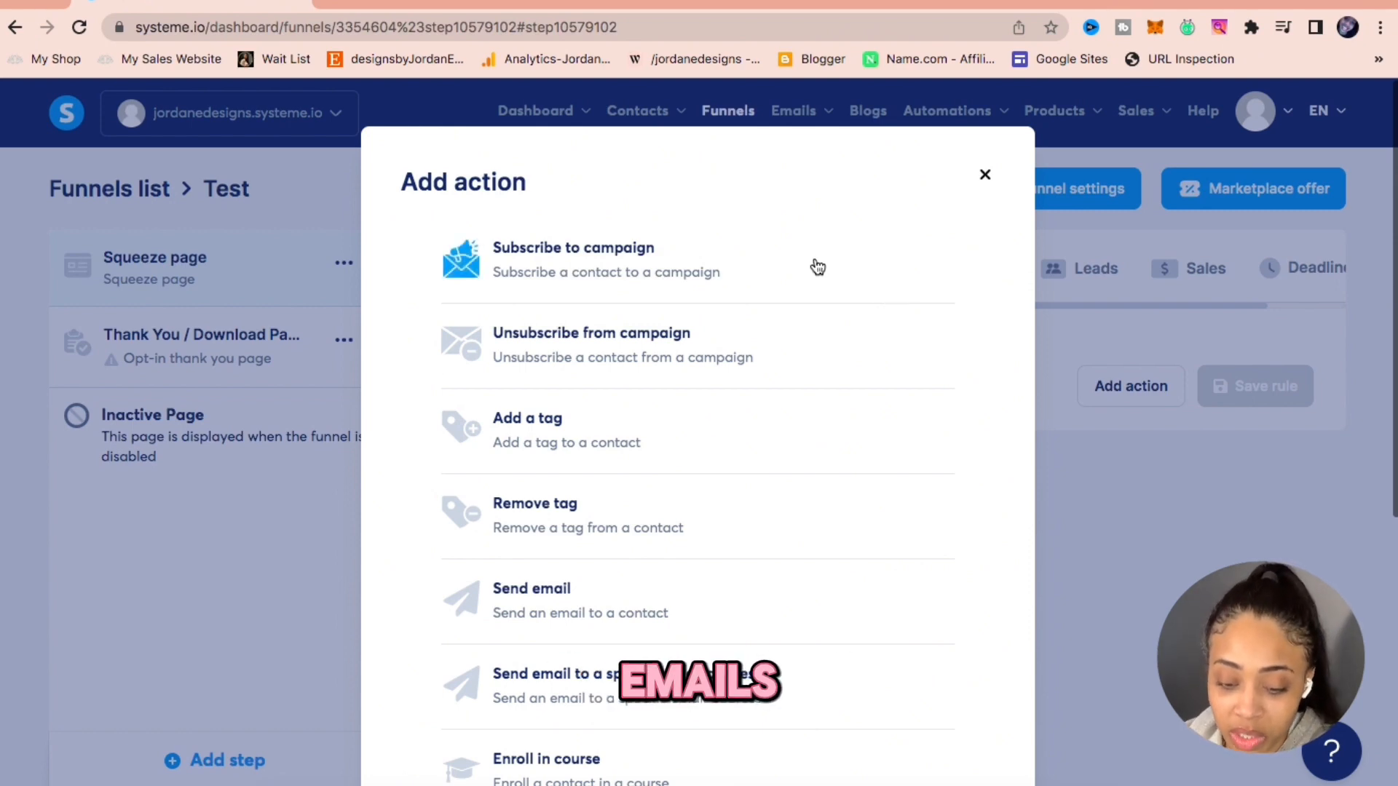
{"action": "left_click", "coordinate": [593, 603]}
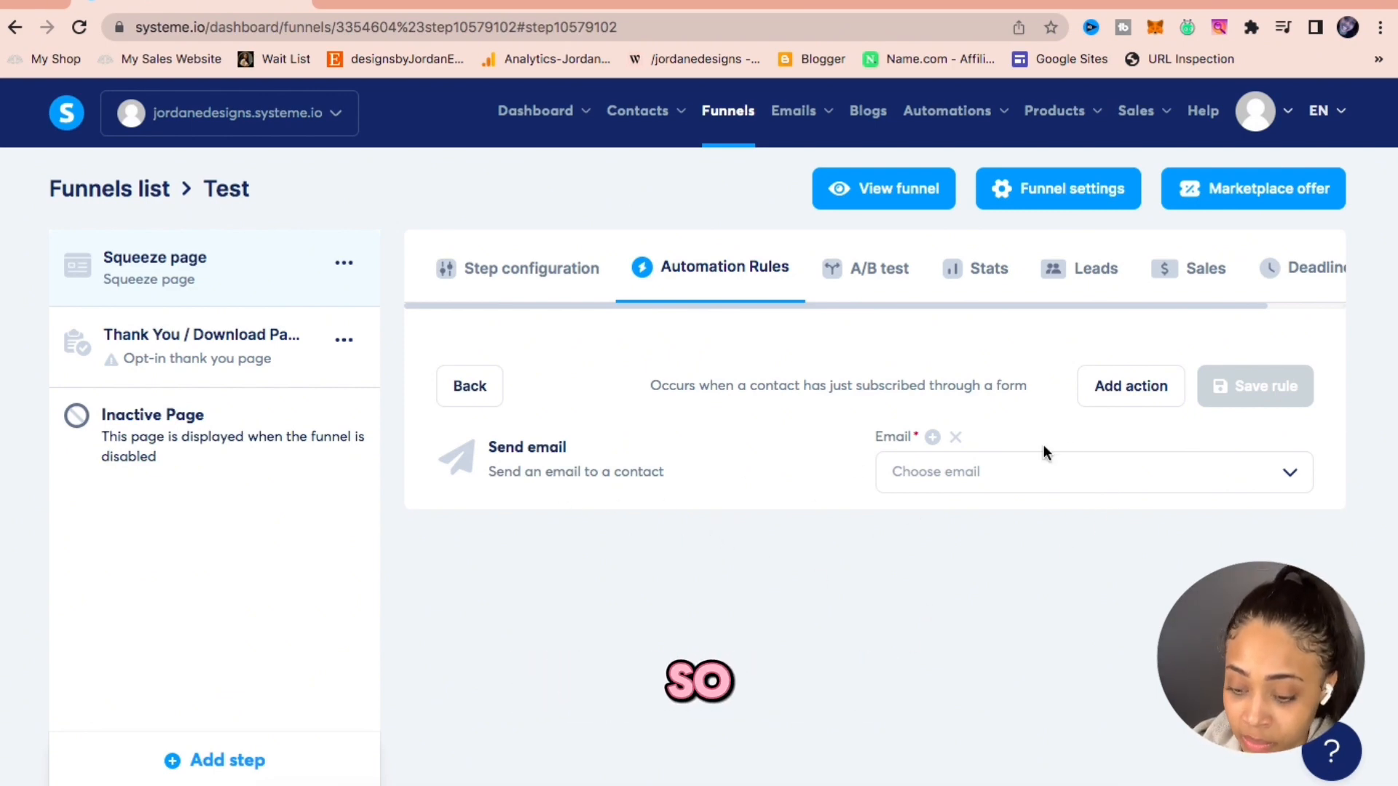
- Create a new email message for the action with the subject "Test Email" and the body text "testing", and look over the whole form
{"action": "left_click", "coordinate": [932, 437]}
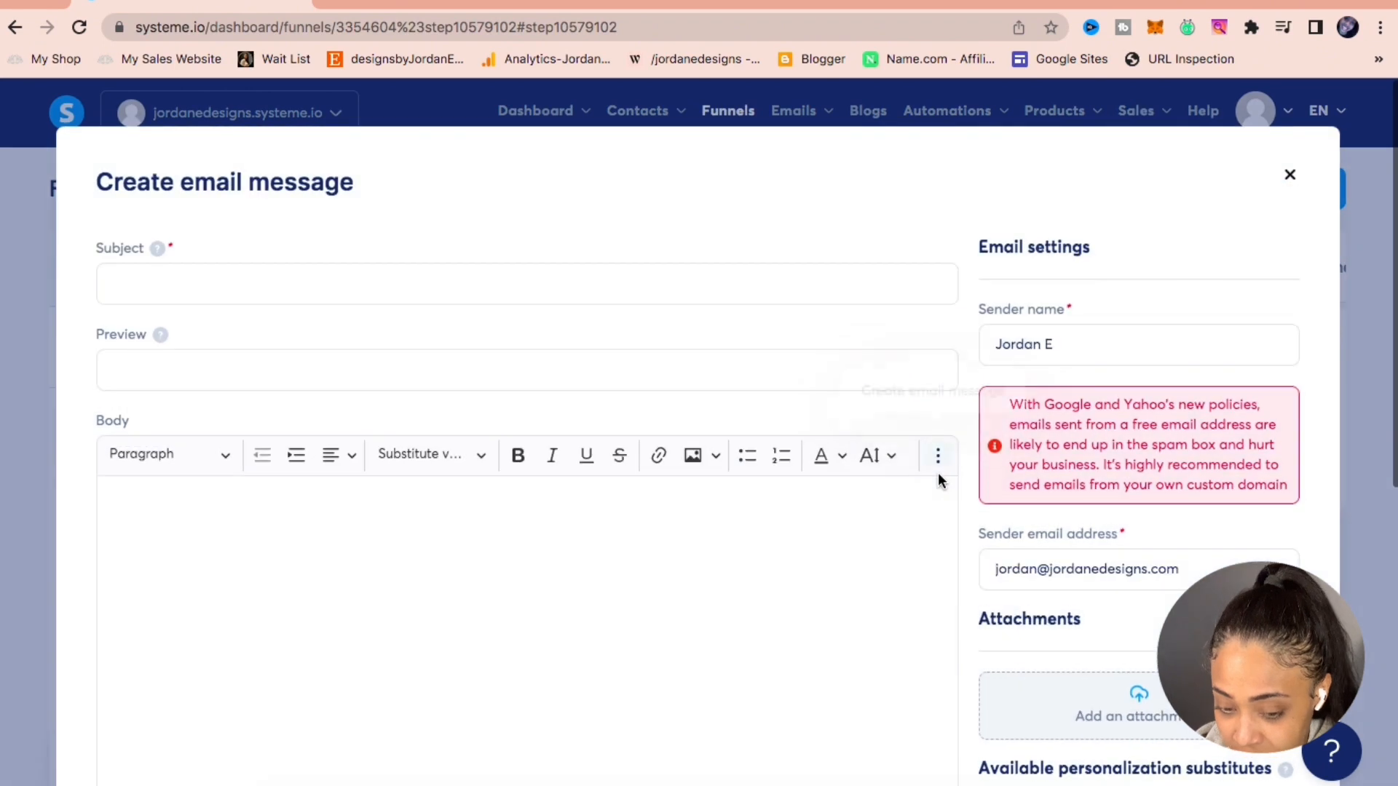
{"action": "left_click", "coordinate": [792, 291]}
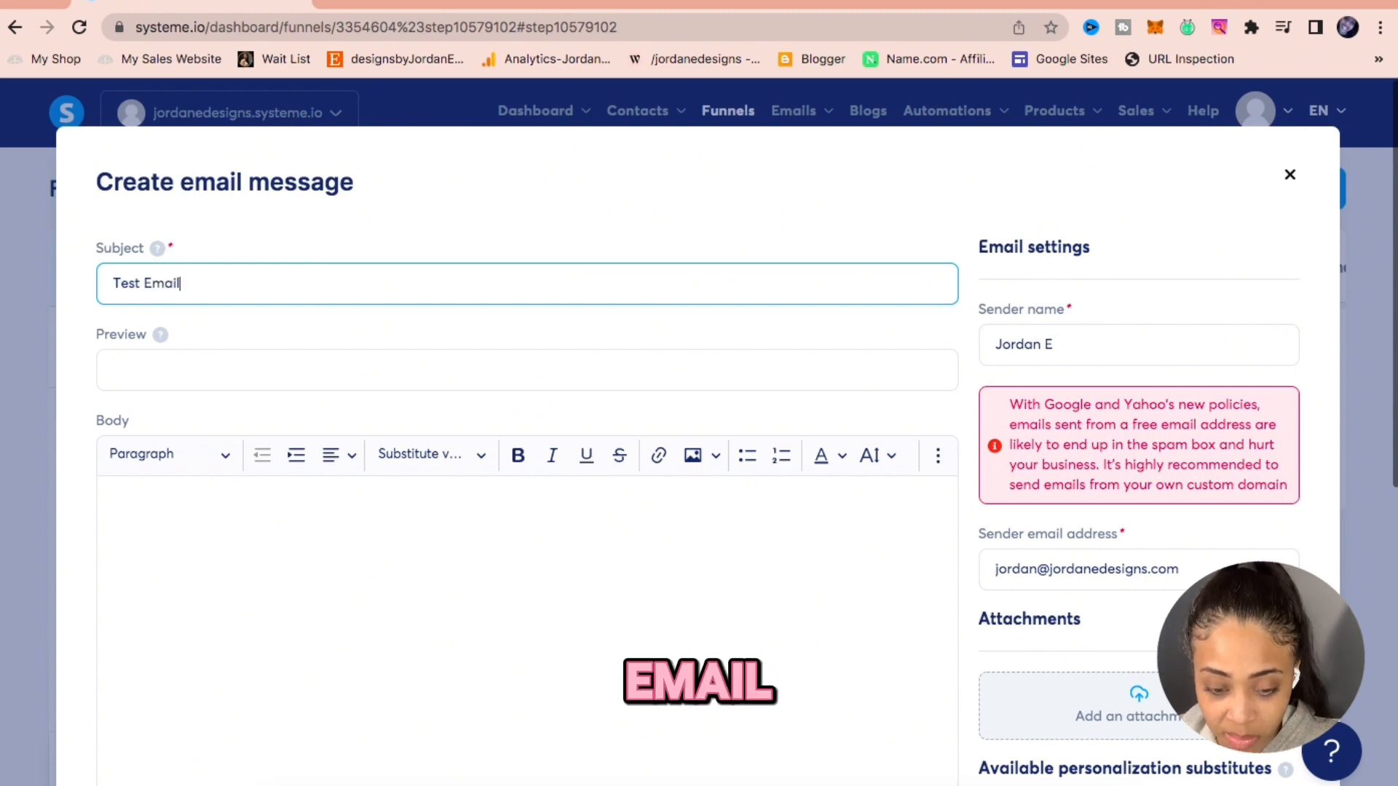
{"action": "left_click", "coordinate": [591, 367]}
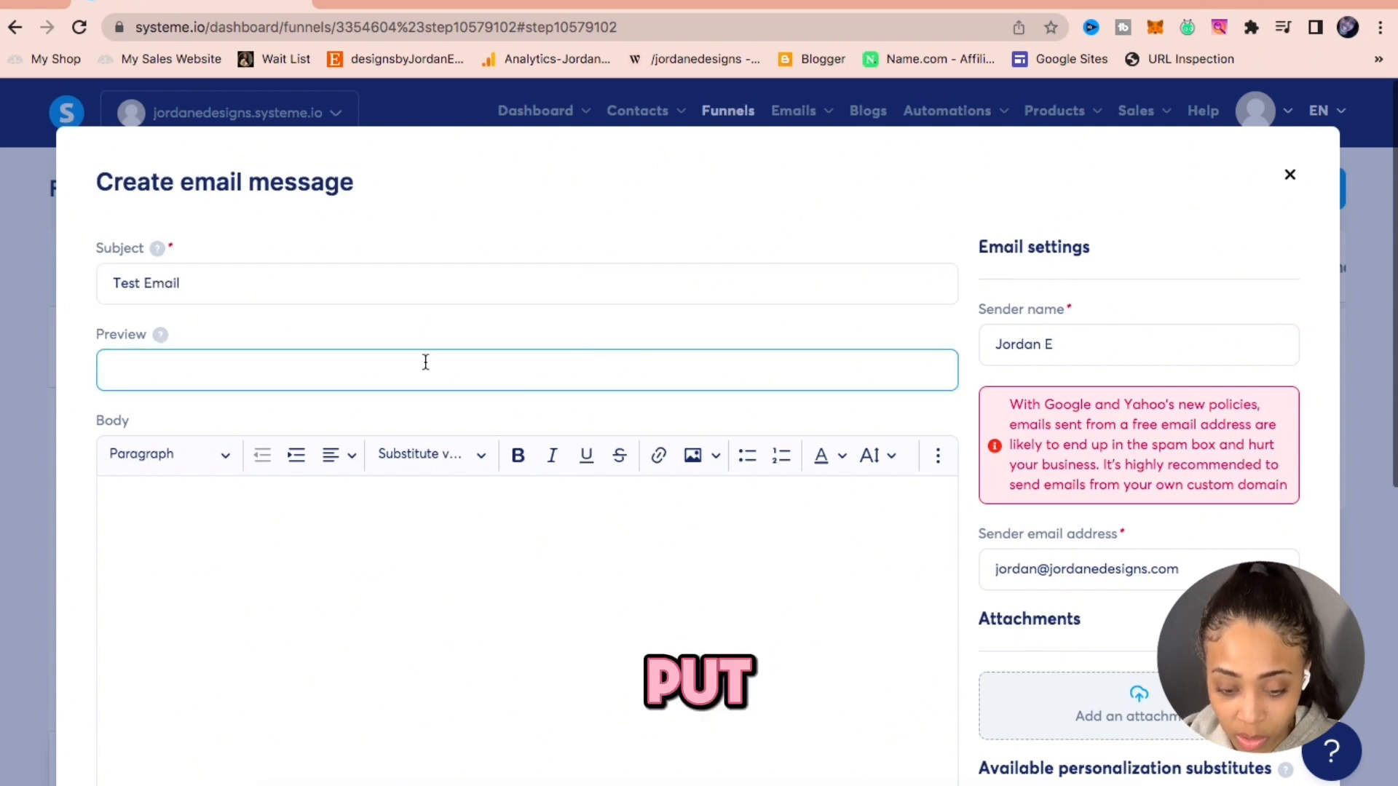
{"action": "left_click", "coordinate": [262, 509]}
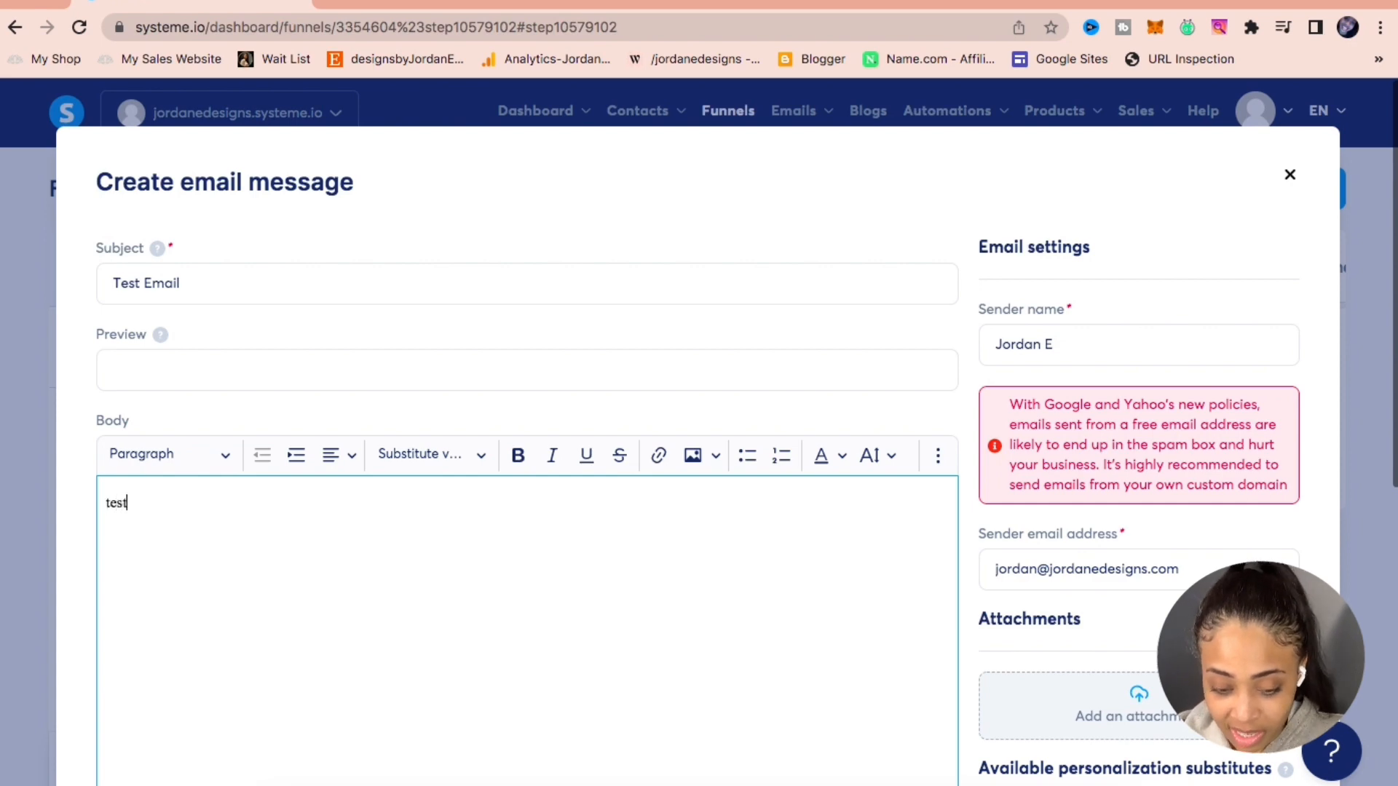
{"action": "scroll", "coordinate": [491, 683], "scroll_direction": "down", "scroll_amount": 8}
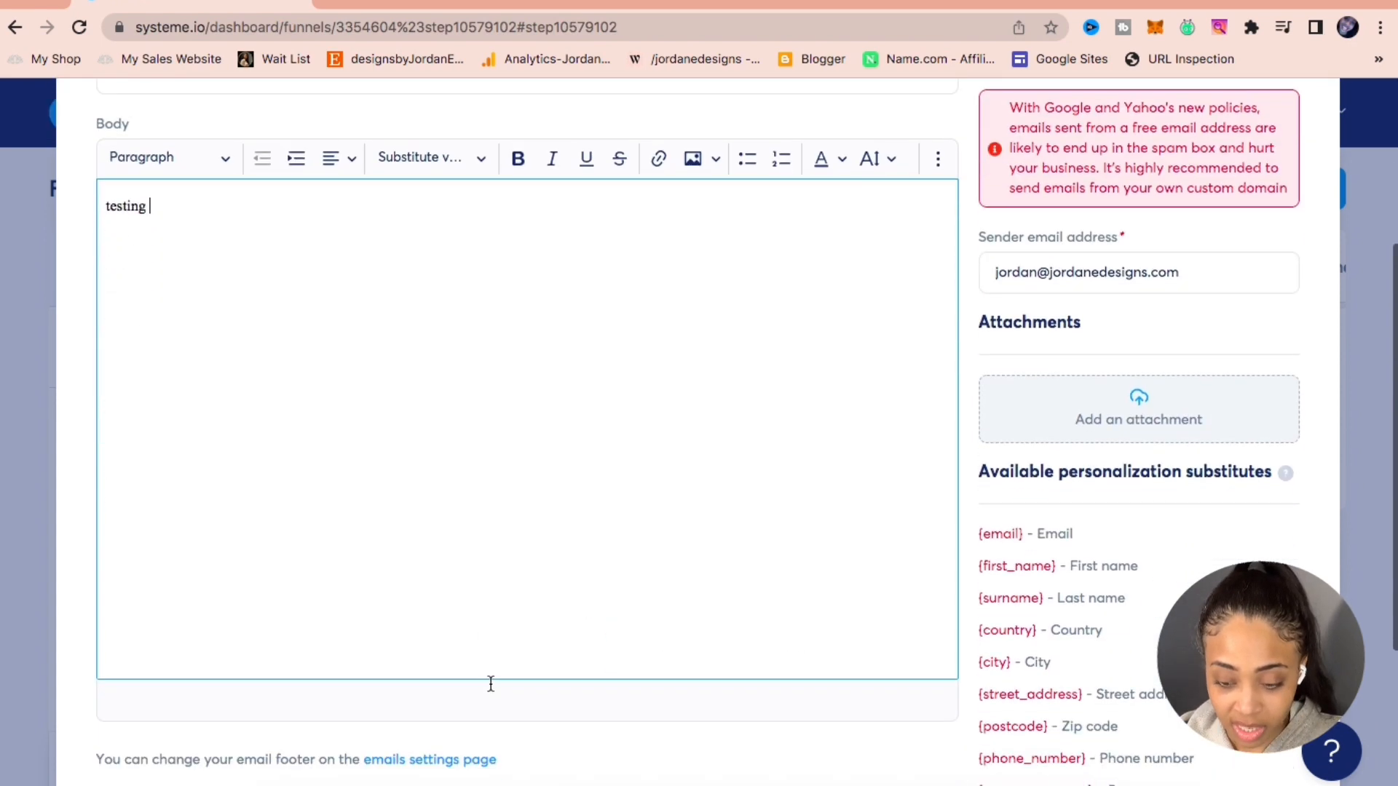
{"action": "scroll", "coordinate": [490, 683], "scroll_direction": "up", "scroll_amount": 4}
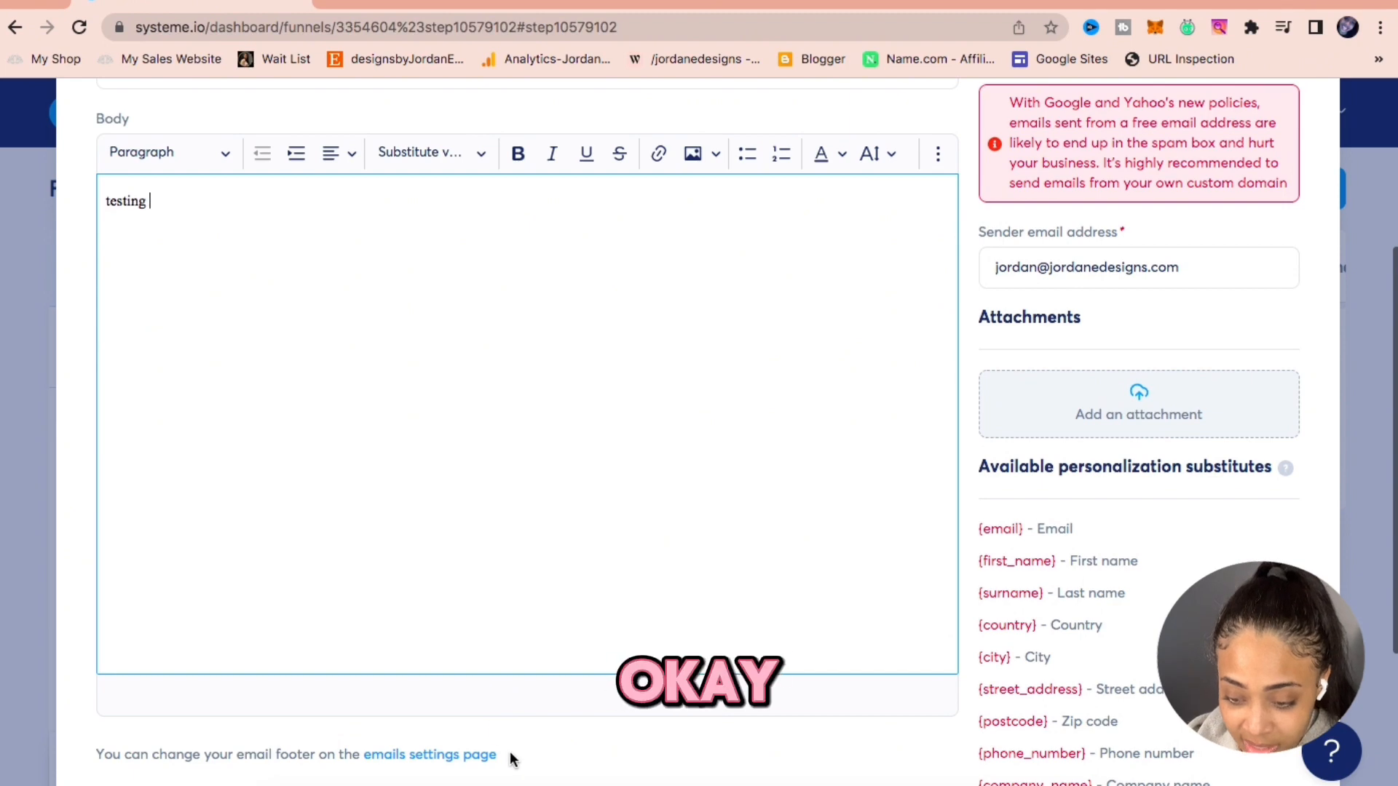
{"action": "scroll", "coordinate": [509, 757], "scroll_direction": "up", "scroll_amount": 2}
{"action": "scroll", "coordinate": [238, 547], "scroll_direction": "down", "scroll_amount": 3}
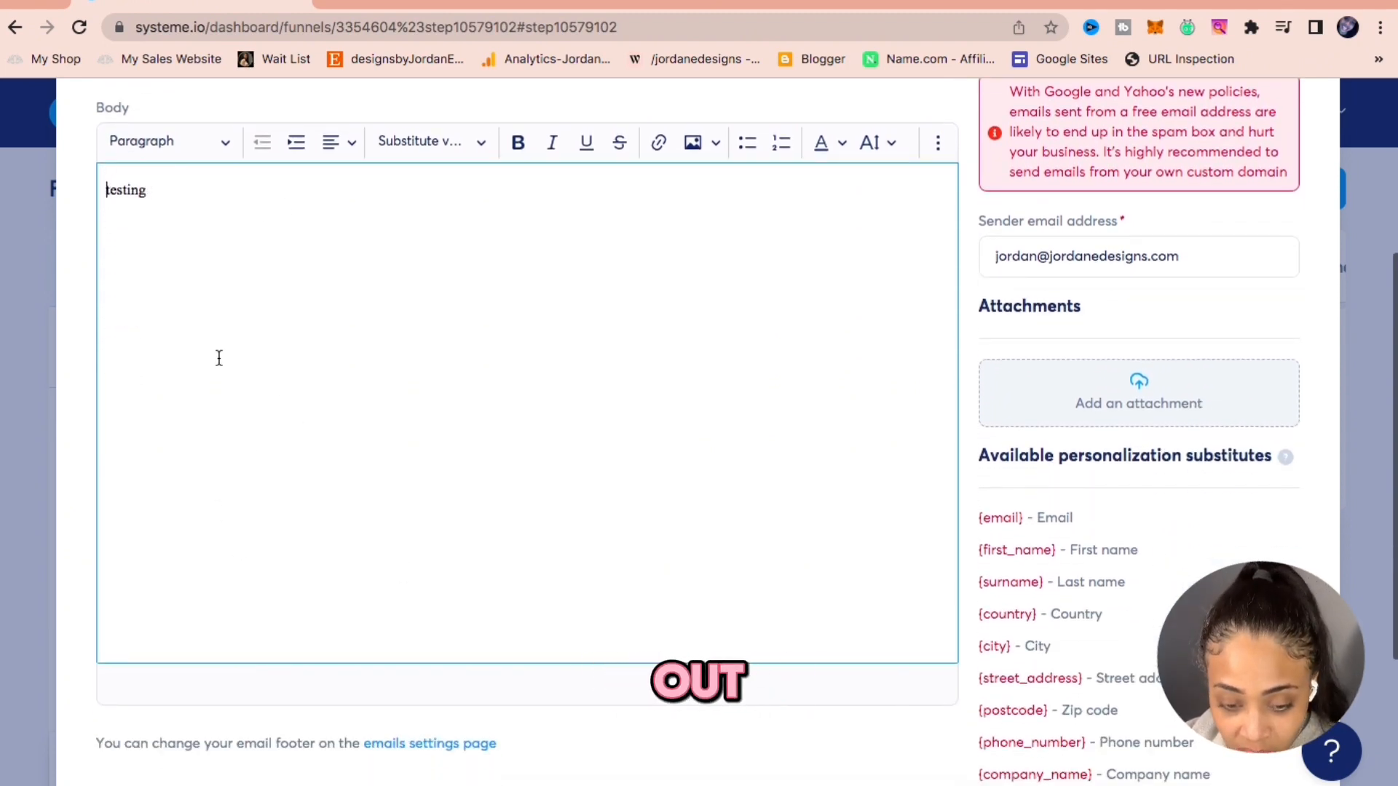
{"action": "scroll", "coordinate": [285, 484], "scroll_direction": "down", "scroll_amount": 4}
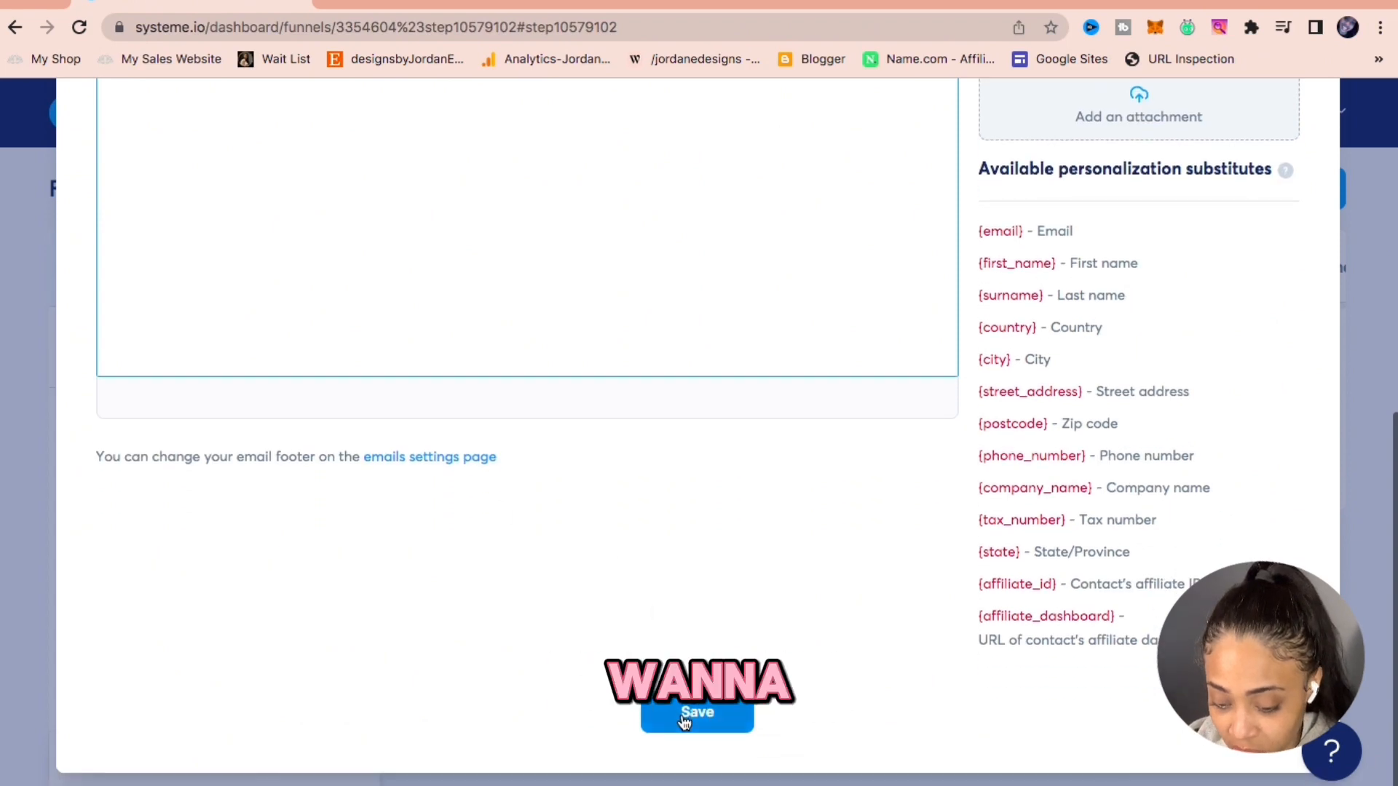
{"action": "scroll", "coordinate": [599, 253], "scroll_direction": "up", "scroll_amount": 8}
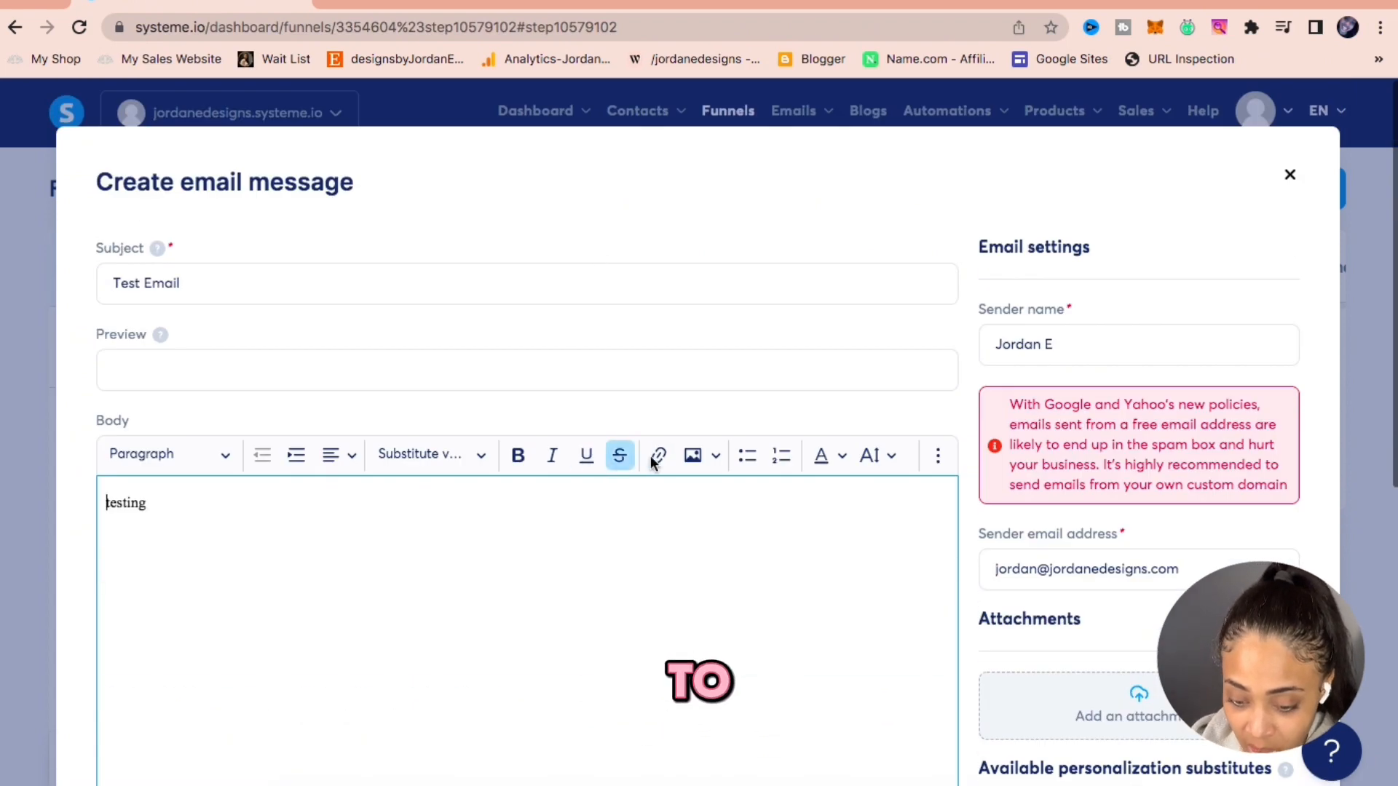
- Try turning the body text "testing" into a hyperlink without a URL, and remove the link again
{"action": "left_click_drag", "start_coordinate": [150, 504], "coordinate": [89, 515]}
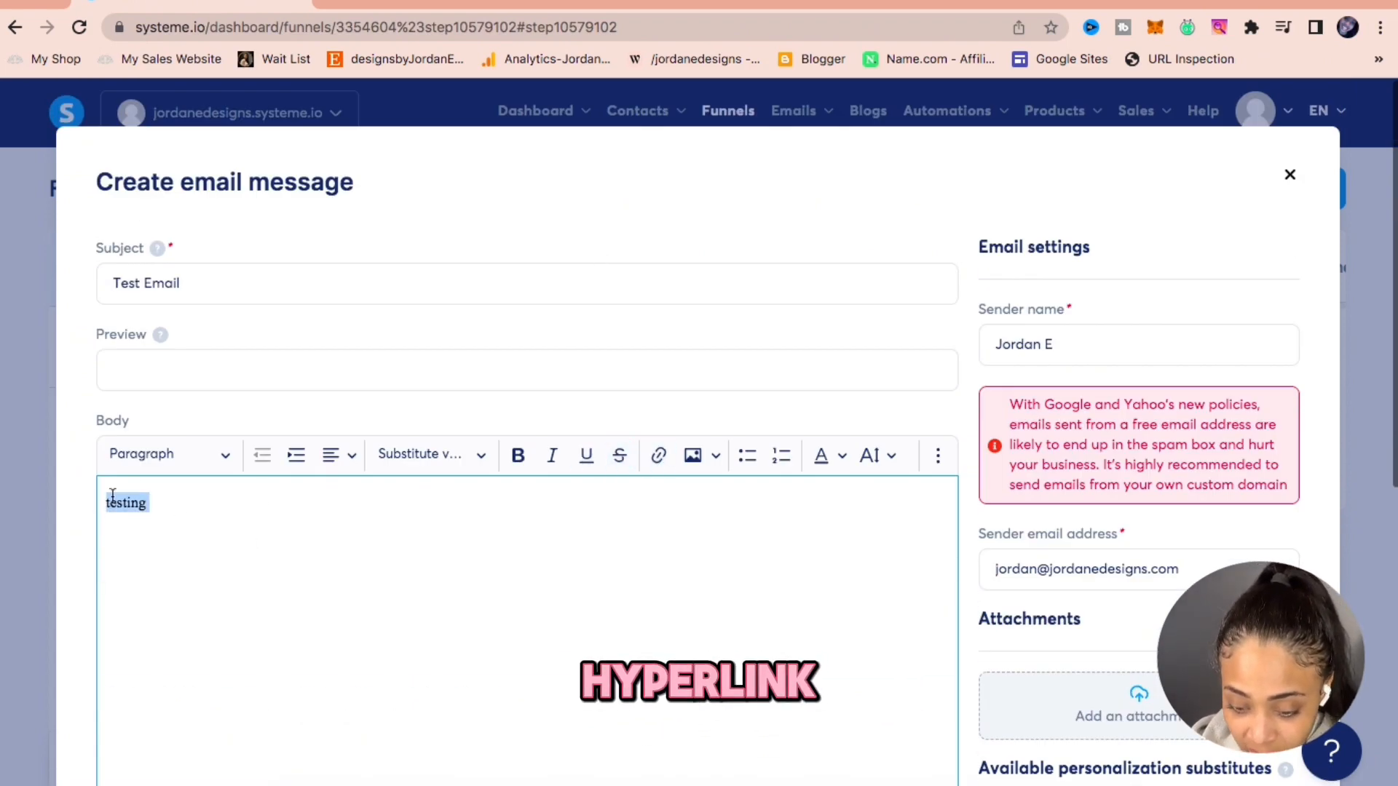
{"action": "left_click", "coordinate": [658, 456]}
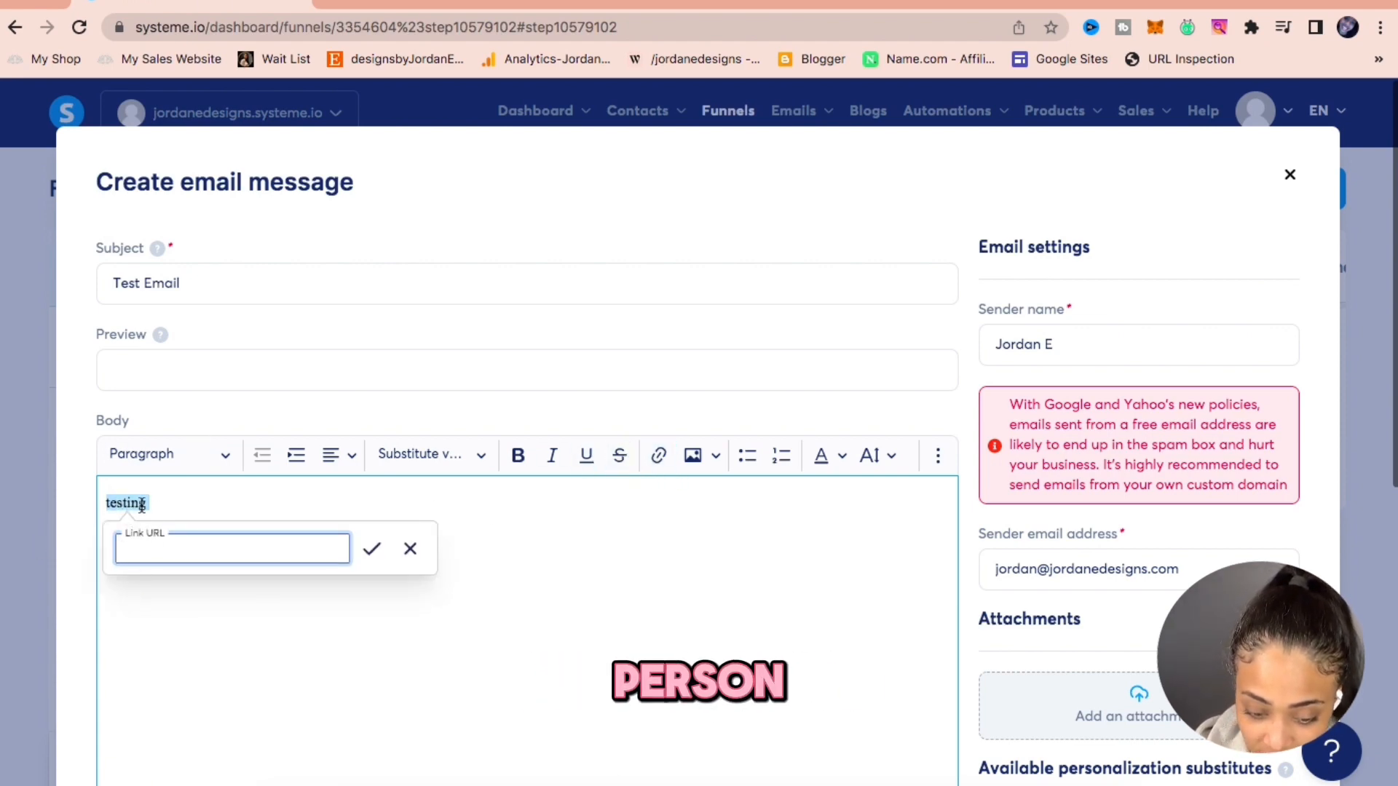
{"action": "left_click", "coordinate": [373, 550]}
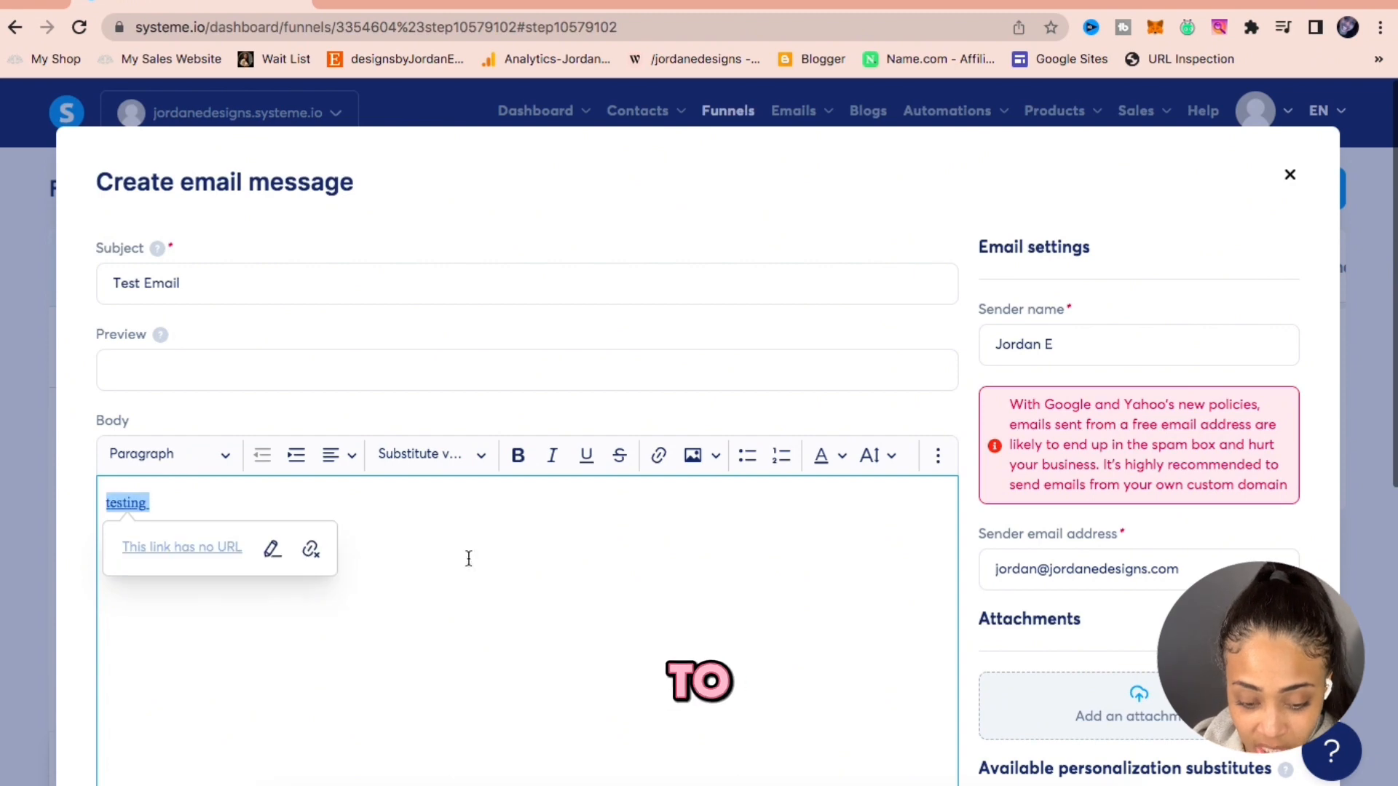
{"action": "scroll", "coordinate": [722, 600], "scroll_direction": "down", "scroll_amount": 2}
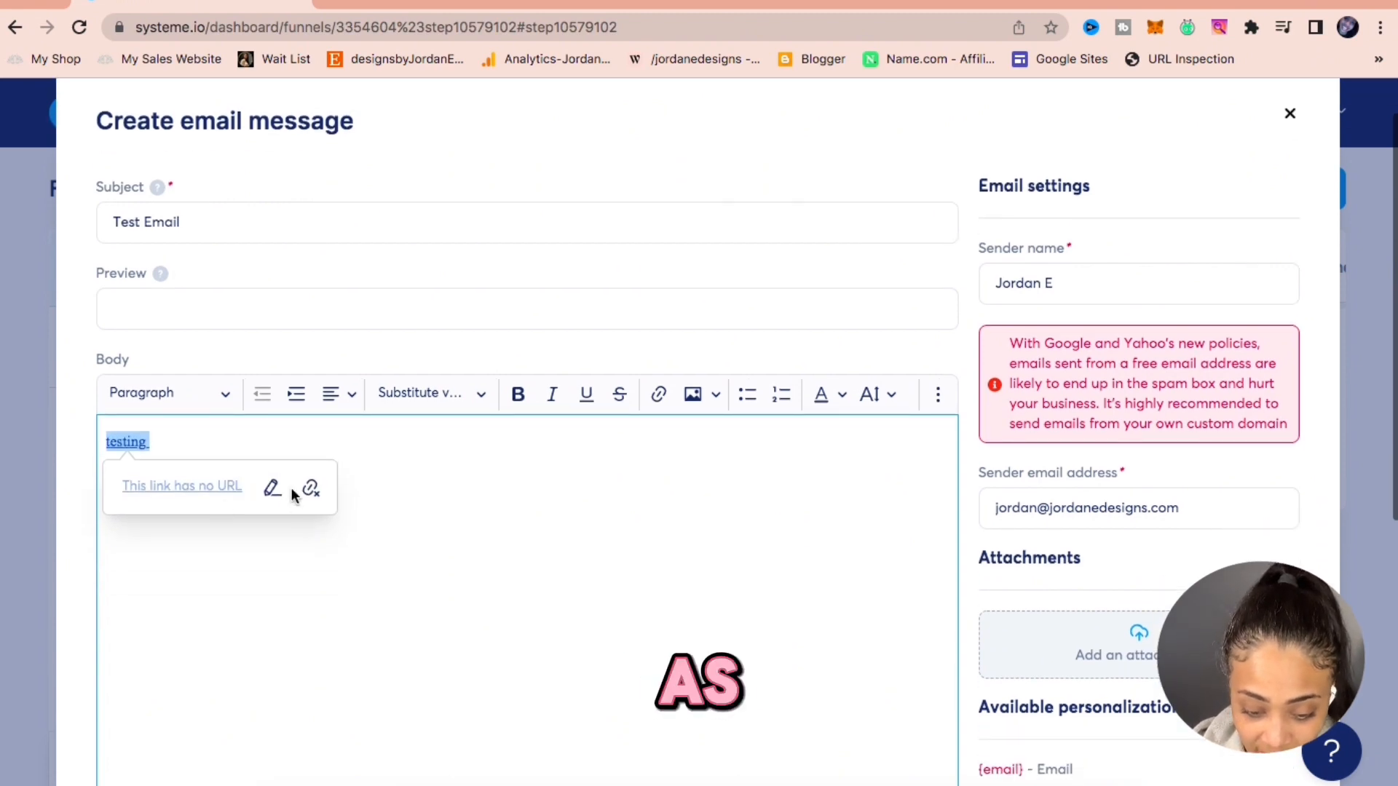
{"action": "left_click", "coordinate": [312, 488]}
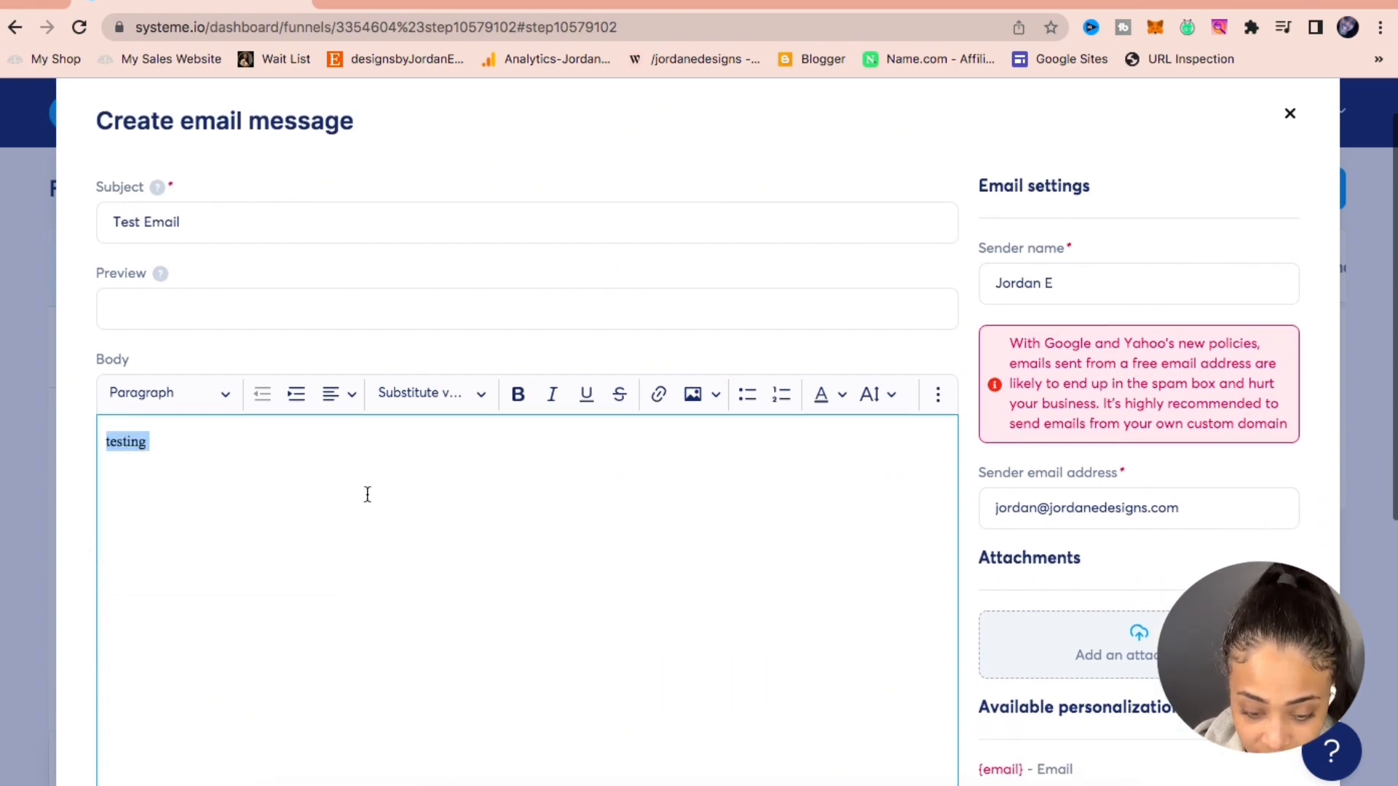
- Save the email message and the automation rule, and reopen the rule to review its Send email action
{"action": "scroll", "coordinate": [451, 509], "scroll_direction": "down", "scroll_amount": 5}
{"action": "scroll", "coordinate": [491, 522], "scroll_direction": "down", "scroll_amount": 3}
{"action": "left_click", "coordinate": [673, 719]}
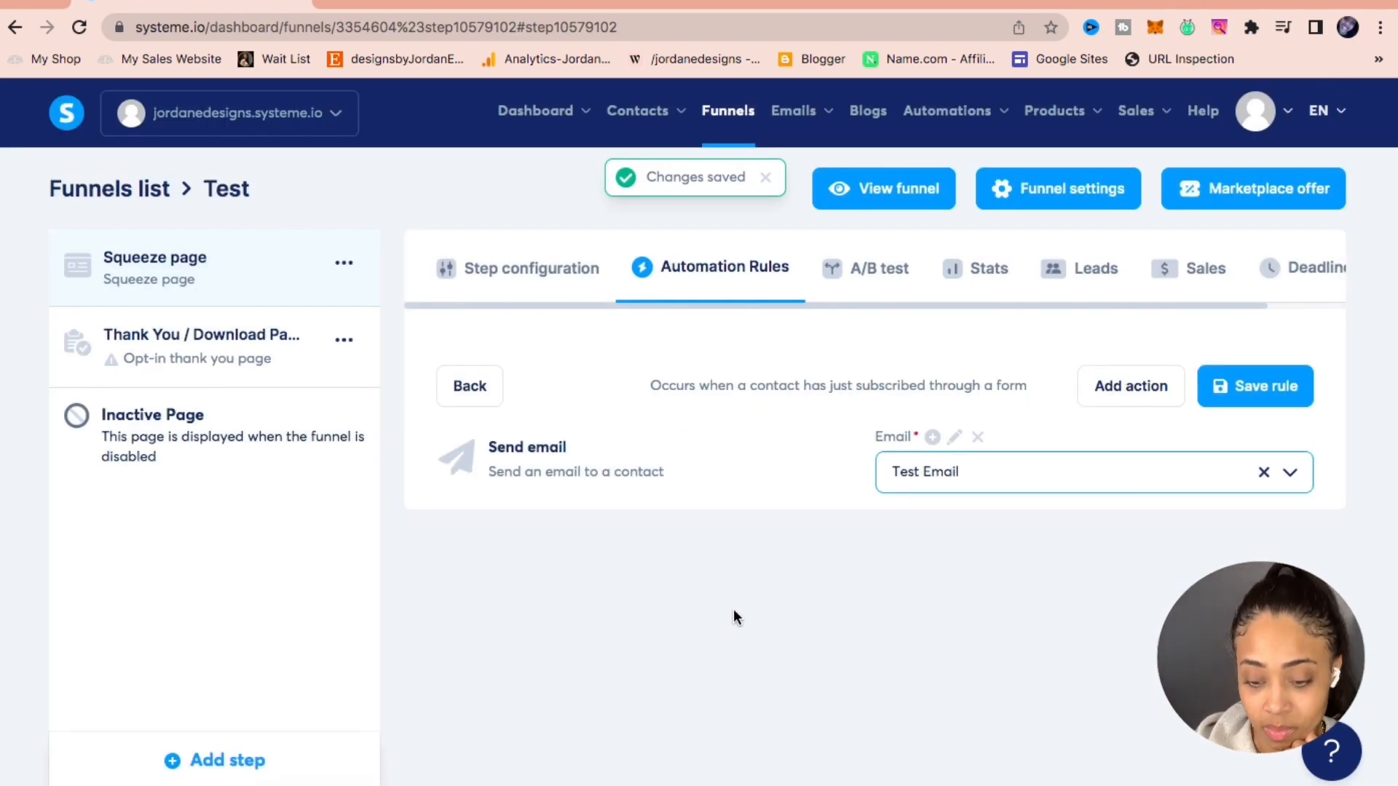
{"action": "left_click", "coordinate": [1275, 386]}
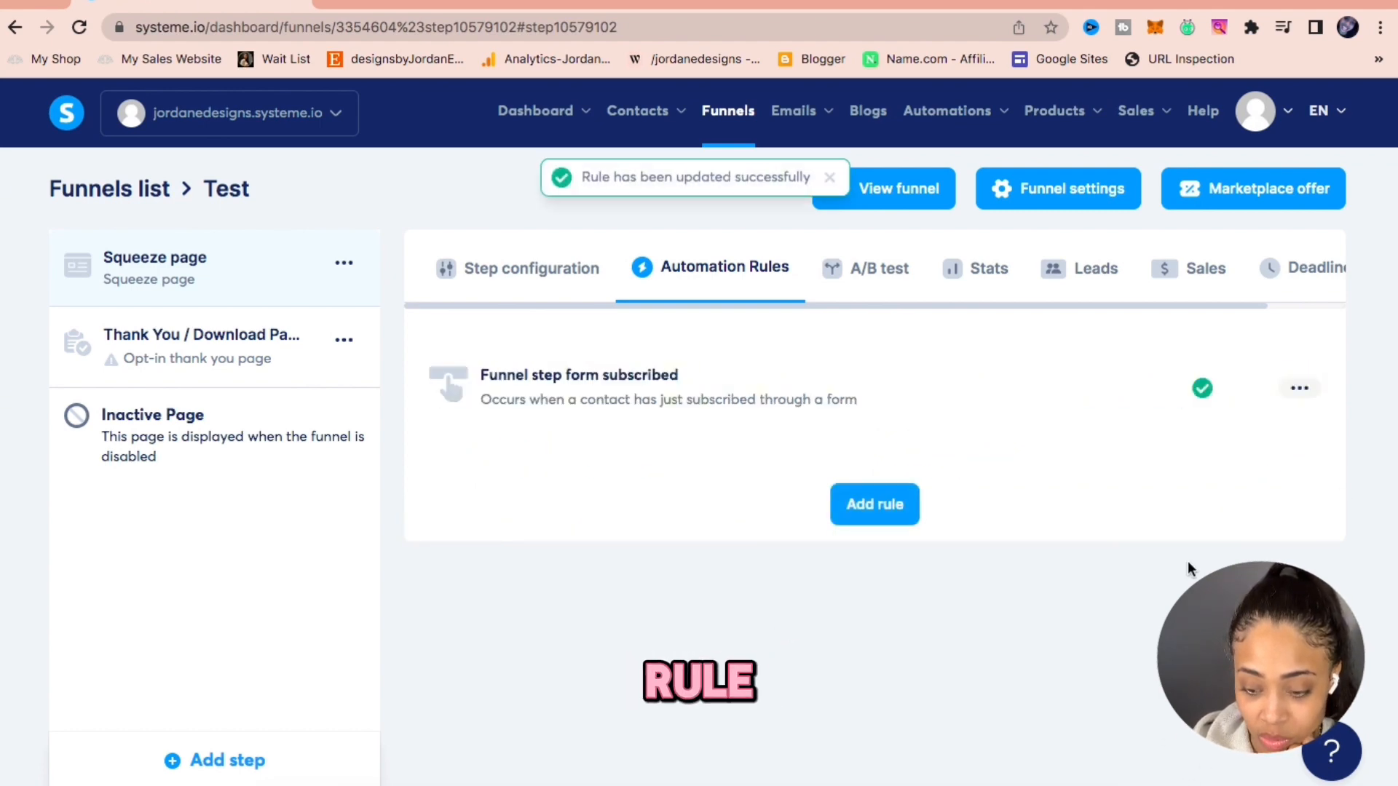
{"action": "left_click", "coordinate": [893, 375]}
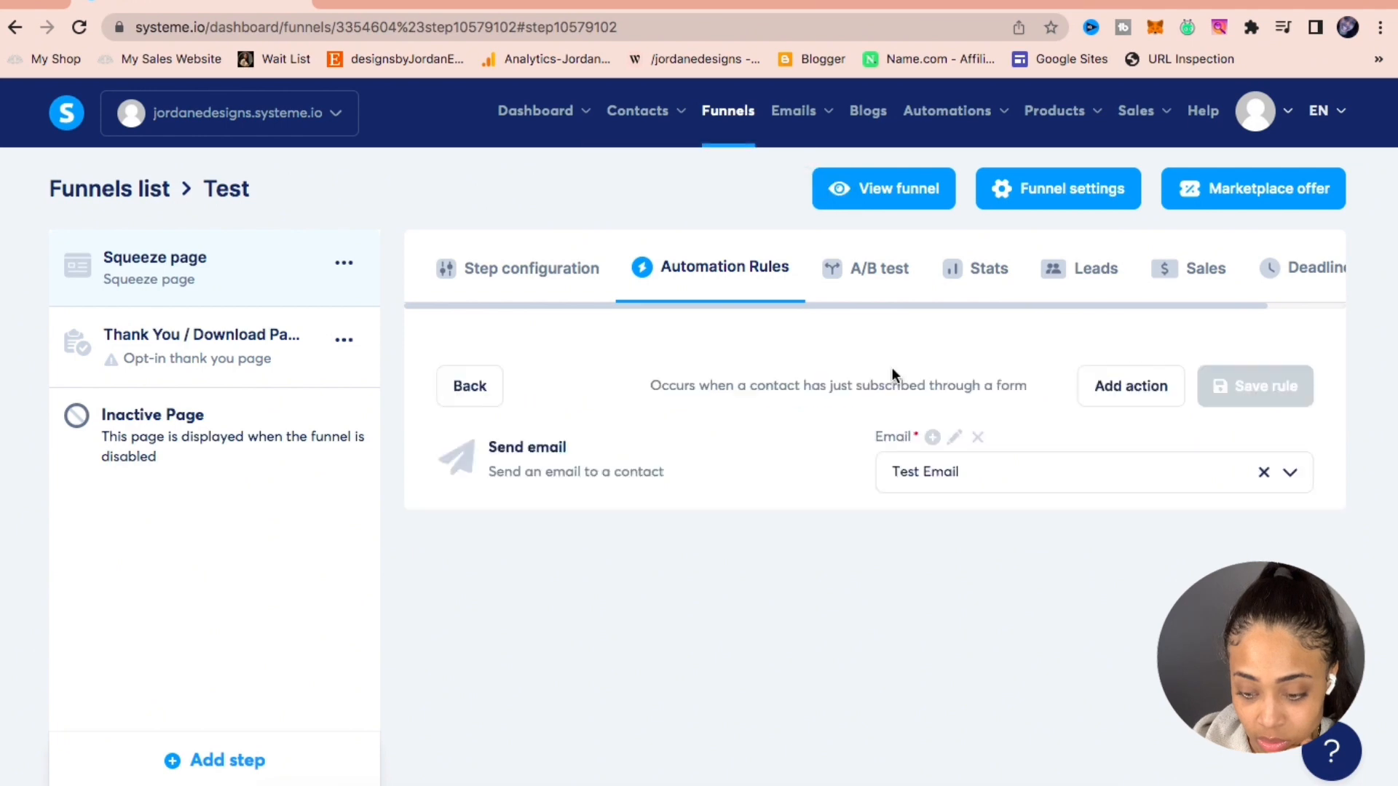
{"action": "scroll", "coordinate": [889, 612], "scroll_direction": "down", "scroll_amount": 1}
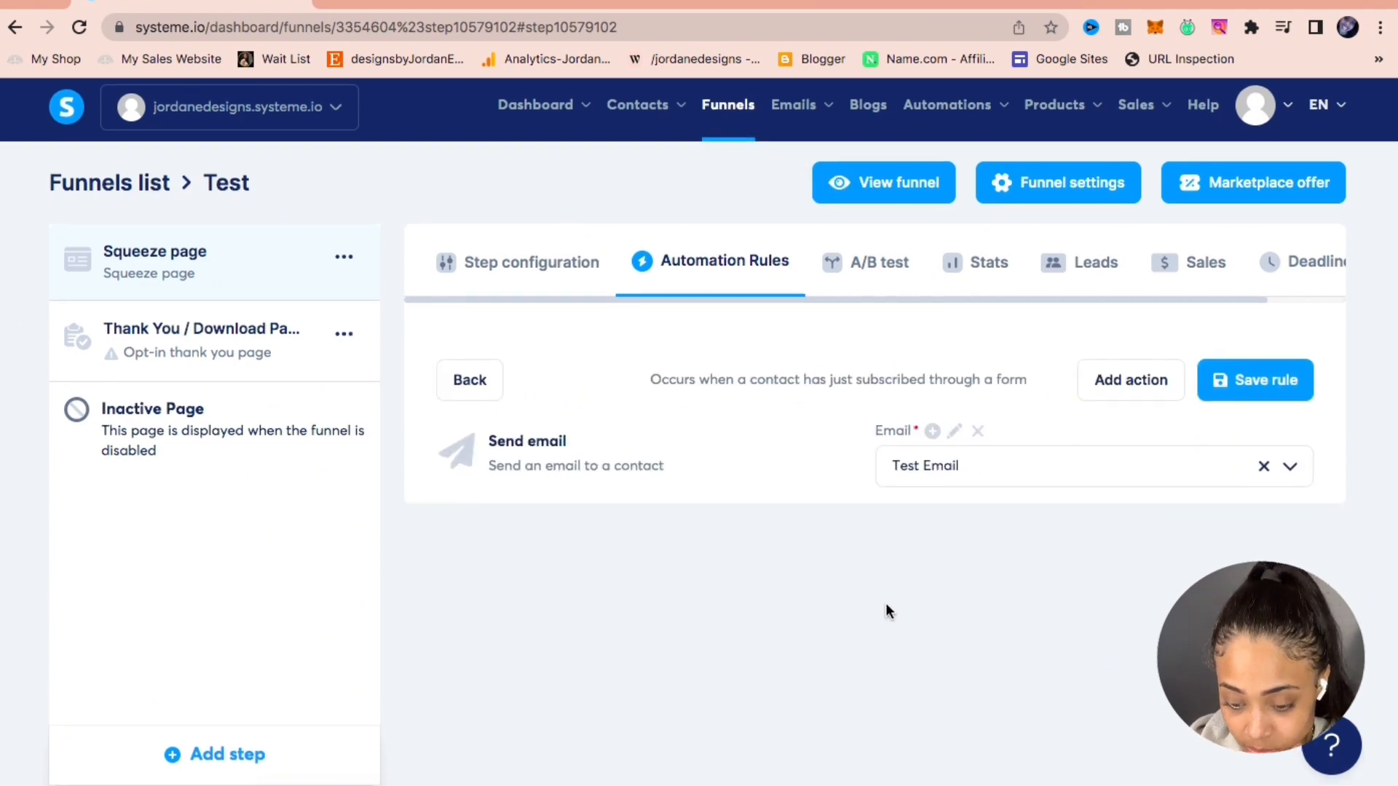
- Review the Test Email message's sender settings and personalization substitutes, close it without changes, and save the automation rule
{"action": "left_click", "coordinate": [956, 440]}
{"action": "scroll", "coordinate": [1161, 577], "scroll_direction": "down", "scroll_amount": 8}
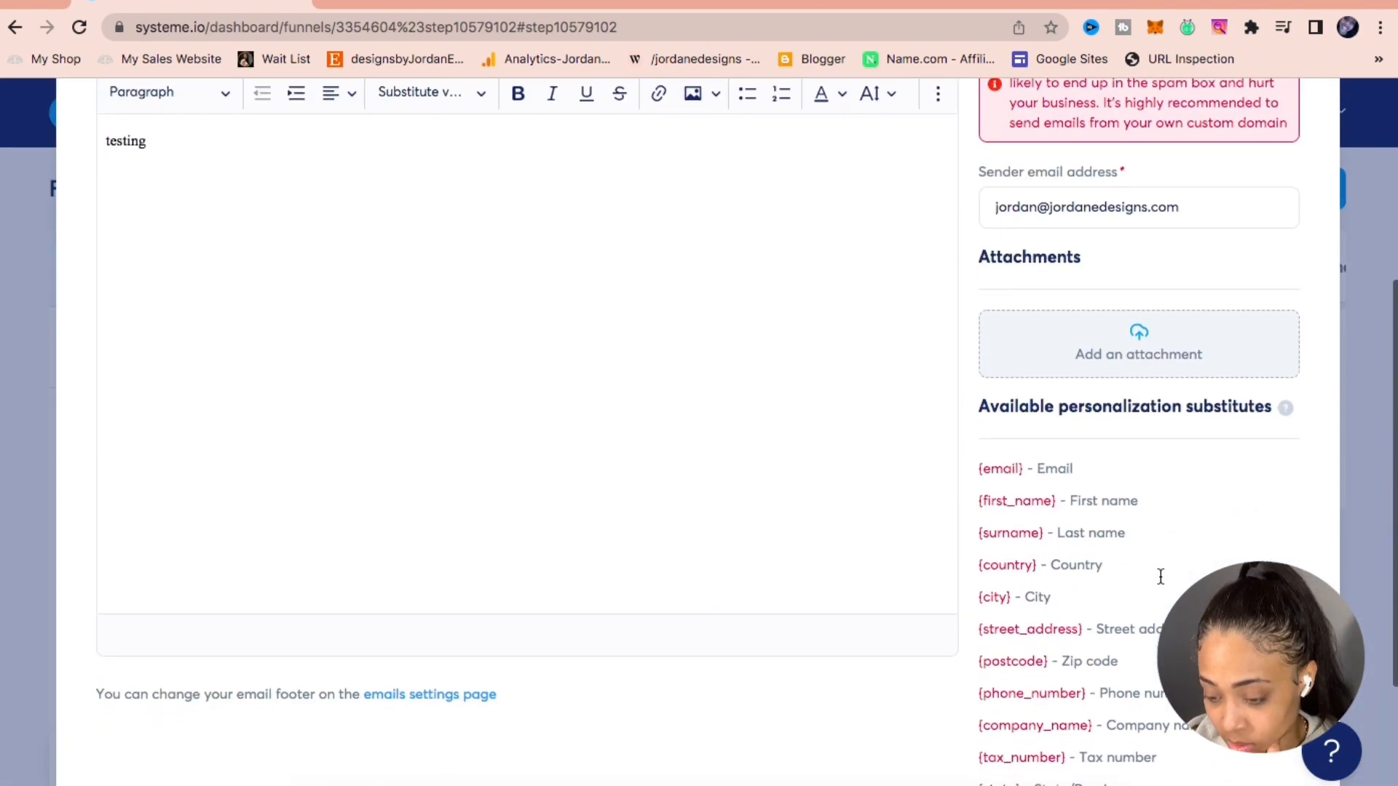
{"action": "scroll", "coordinate": [1161, 578], "scroll_direction": "up", "scroll_amount": 8}
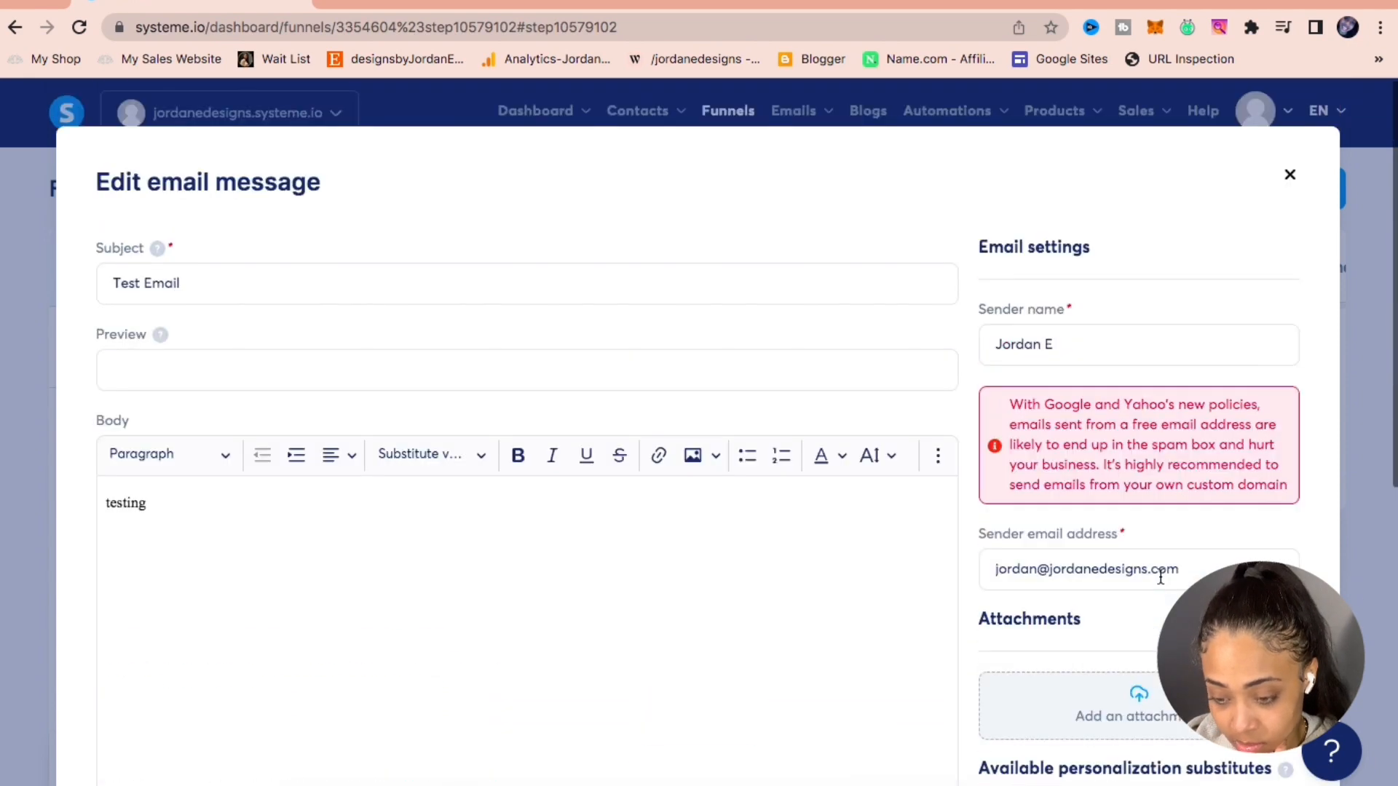
{"action": "left_click", "coordinate": [1289, 175]}
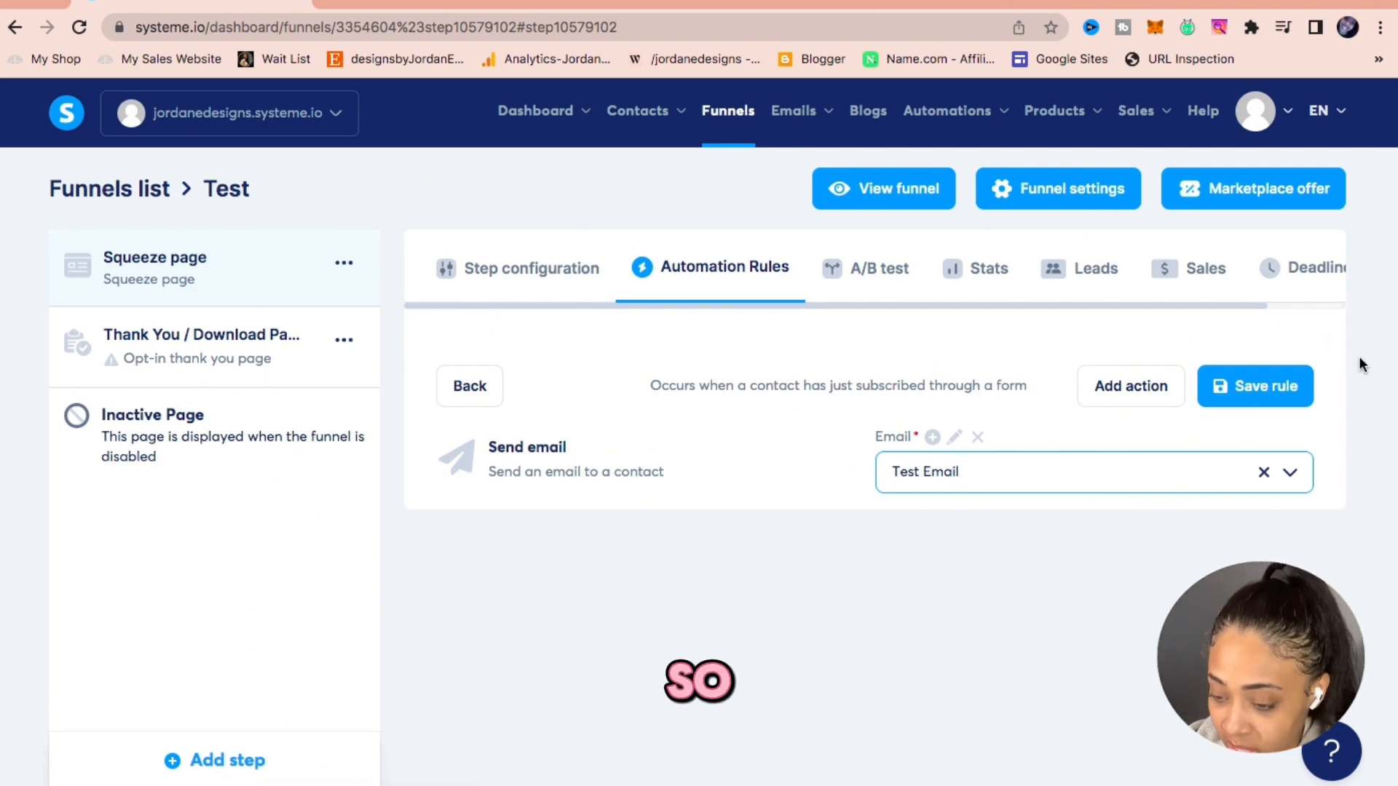
{"action": "left_click", "coordinate": [1274, 385]}
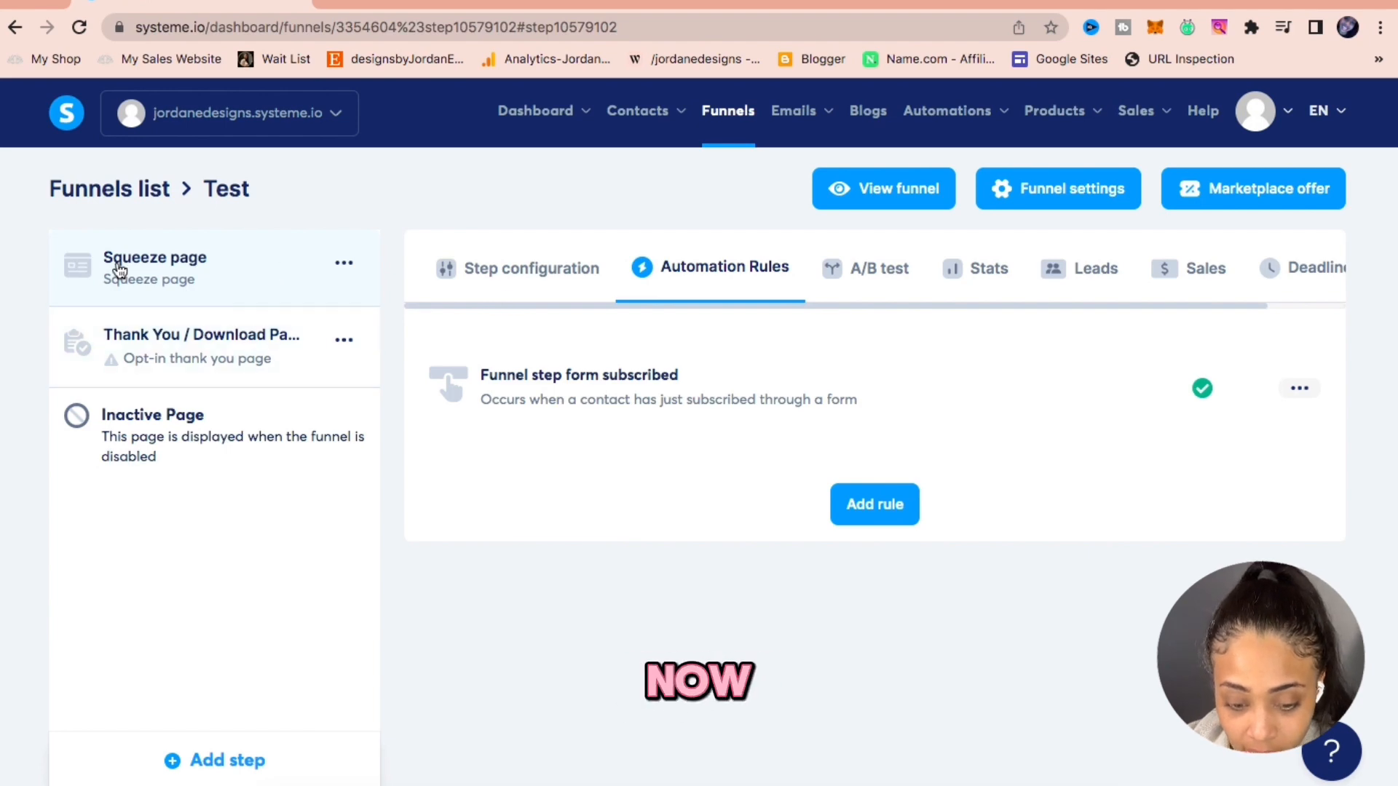
- View the live funnel from the squeeze page's configuration and fill the opt-in form's email field with the saved email address
{"action": "left_click", "coordinate": [243, 275]}
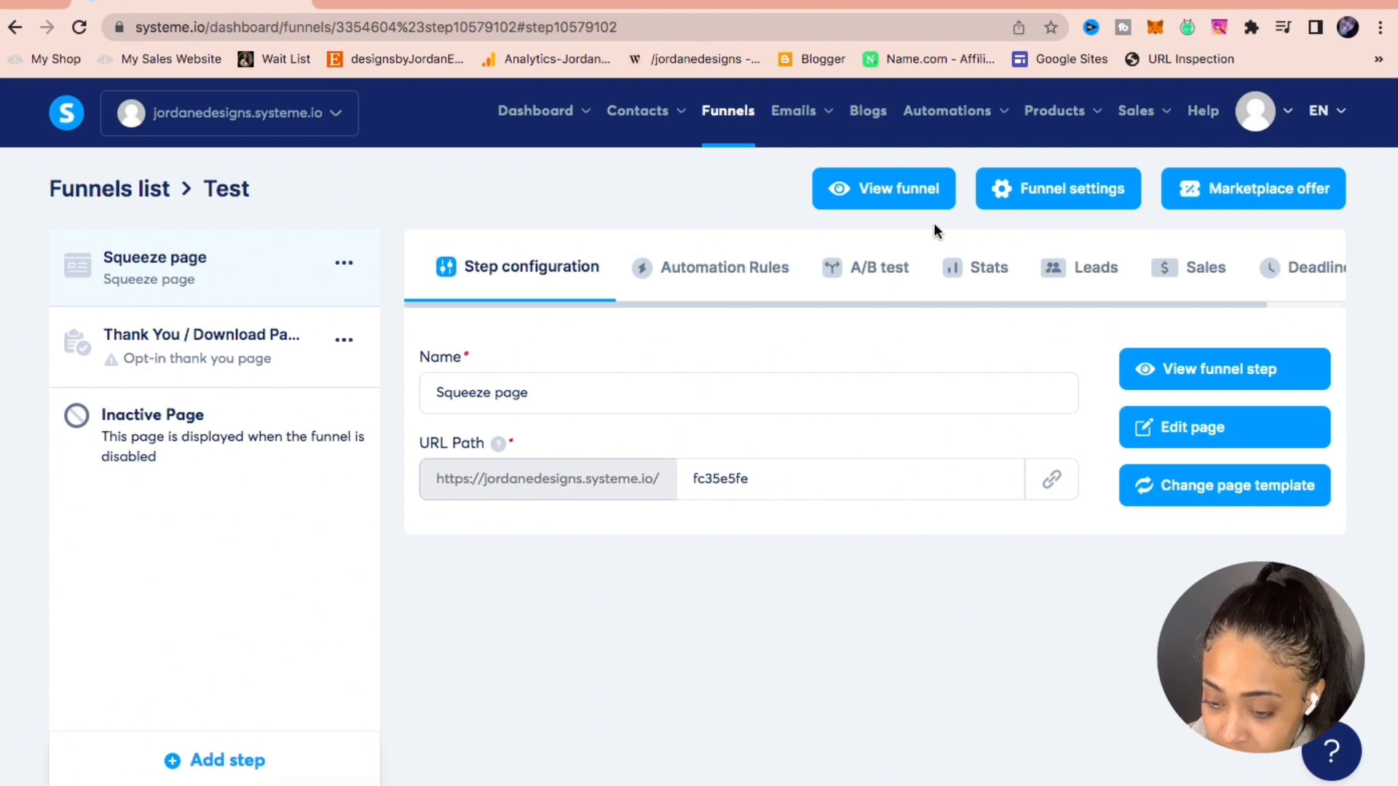
{"action": "left_click", "coordinate": [899, 193]}
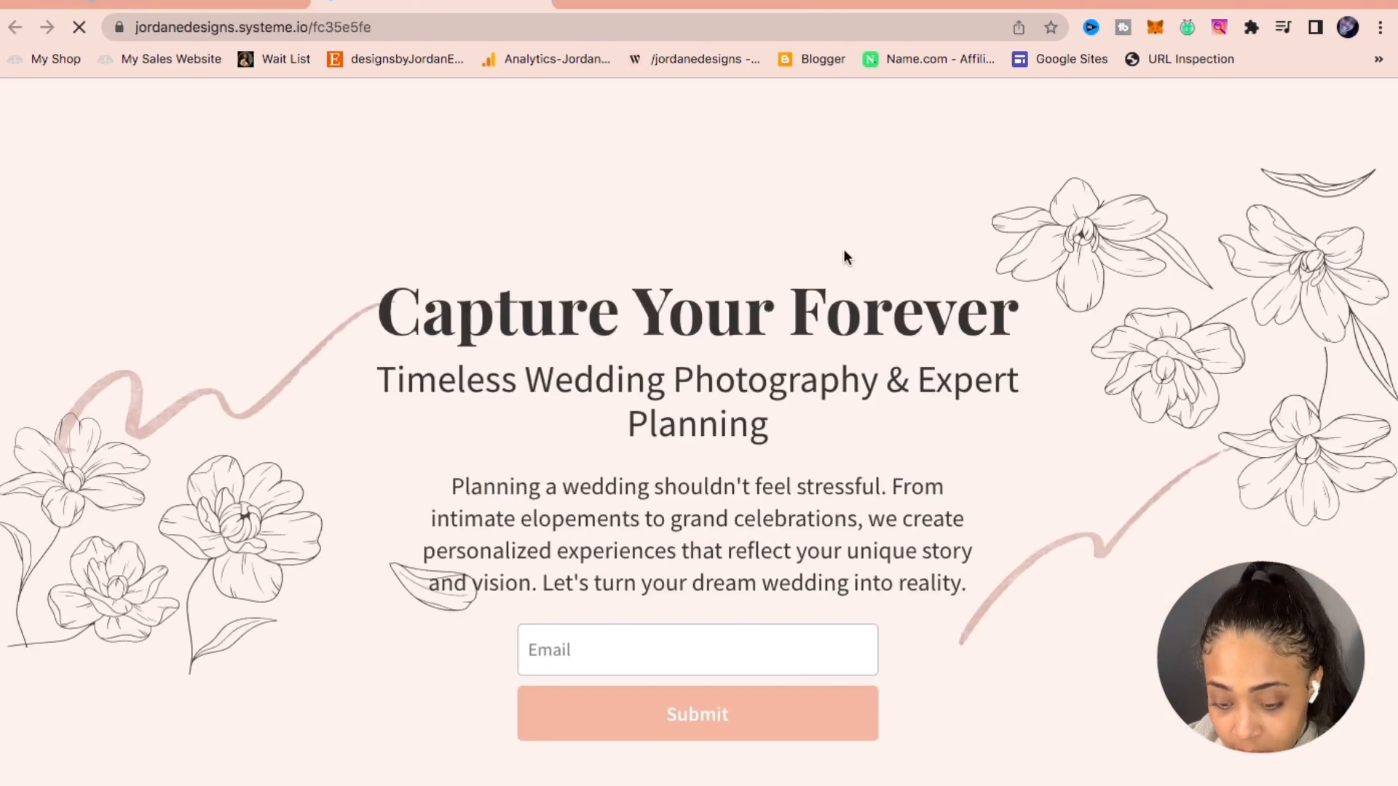
{"action": "scroll", "coordinate": [872, 336], "scroll_direction": "down", "scroll_amount": 5}
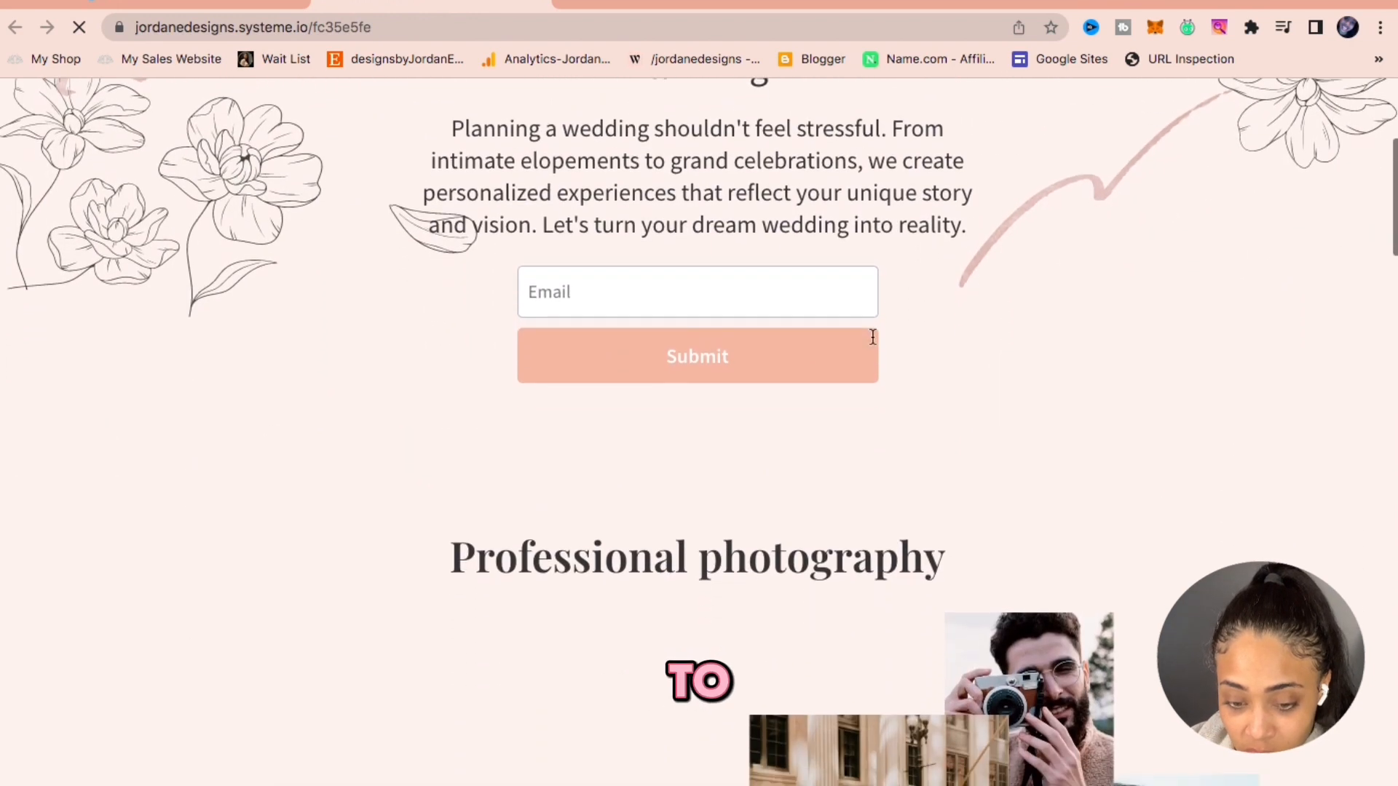
{"action": "scroll", "coordinate": [872, 337], "scroll_direction": "up", "scroll_amount": 1}
{"action": "left_click", "coordinate": [798, 341]}
{"action": "left_click", "coordinate": [665, 437]}
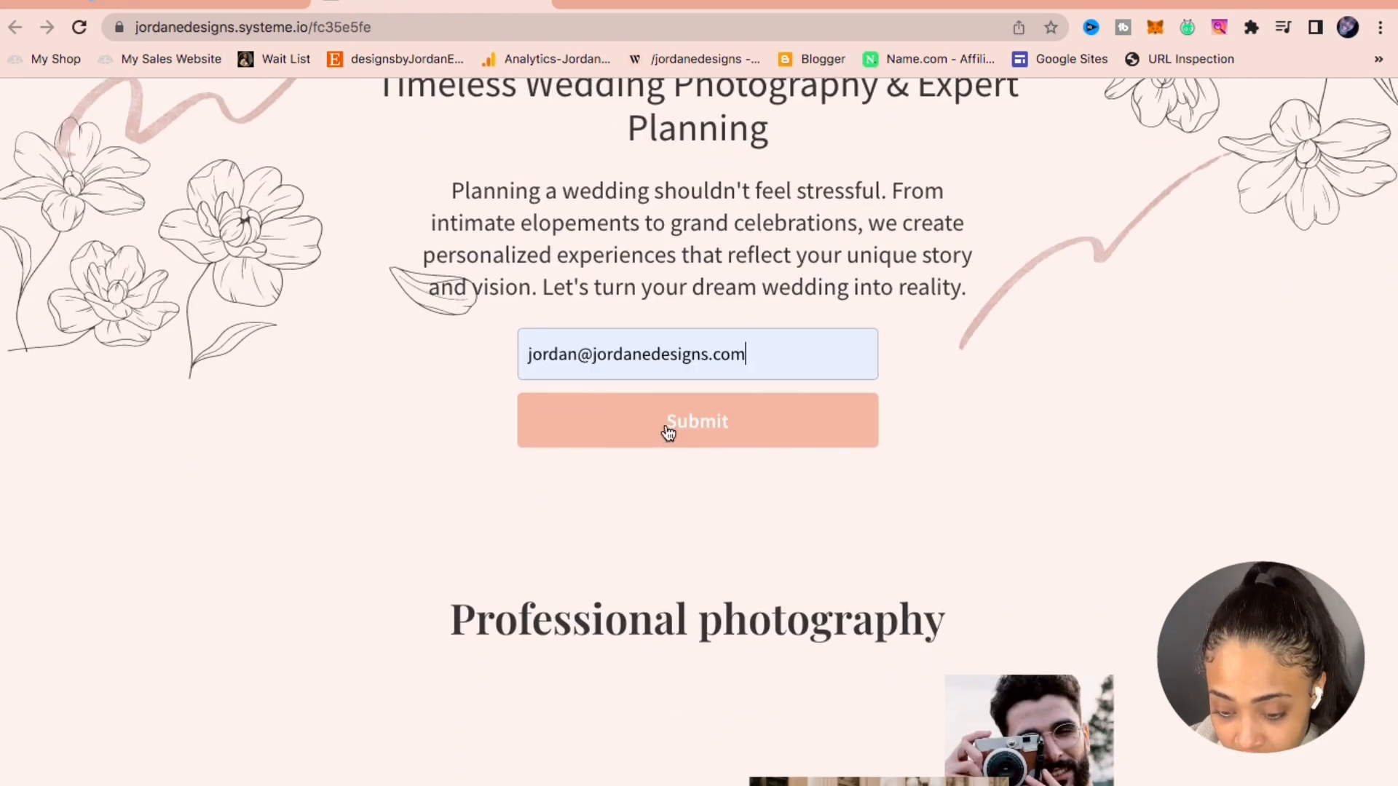